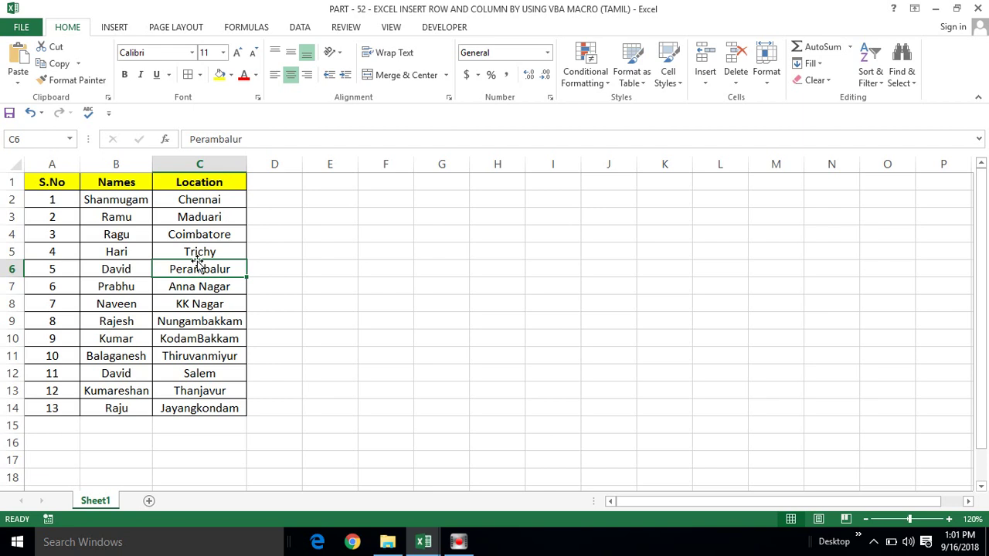
# - Select the S.No/Names/Location table and its header cells
pyautogui.click(116, 199)
pyautogui.click(53, 183)
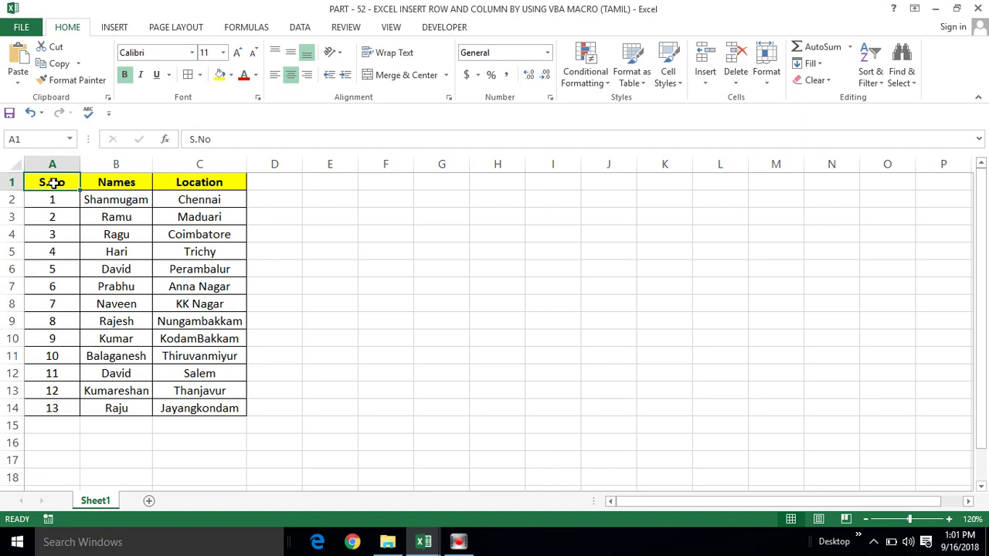
pyautogui.hotkey('ctrl', 'shift', 'Right')
pyautogui.hotkey('ctrl', 'shift', 'Down')
pyautogui.click(115, 179)
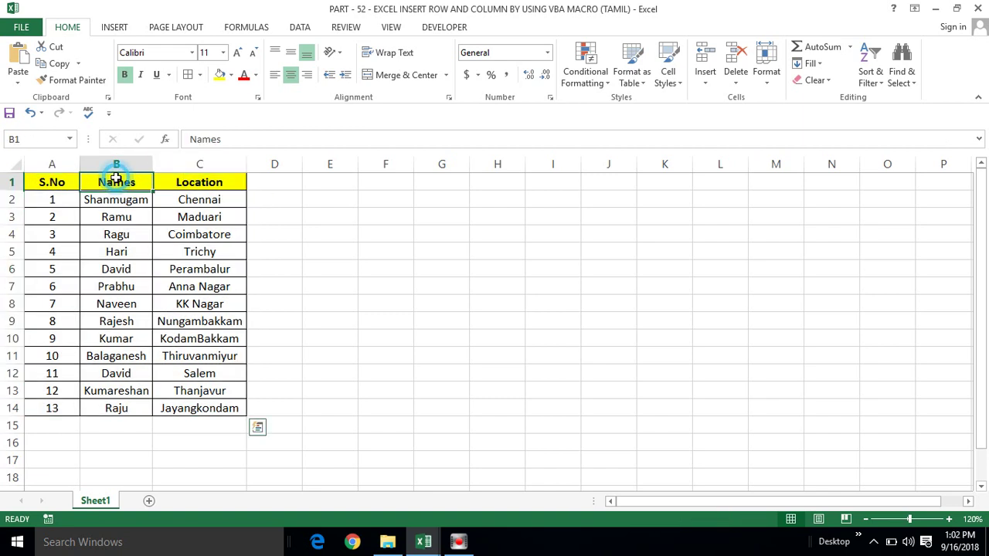
pyautogui.click(194, 181)
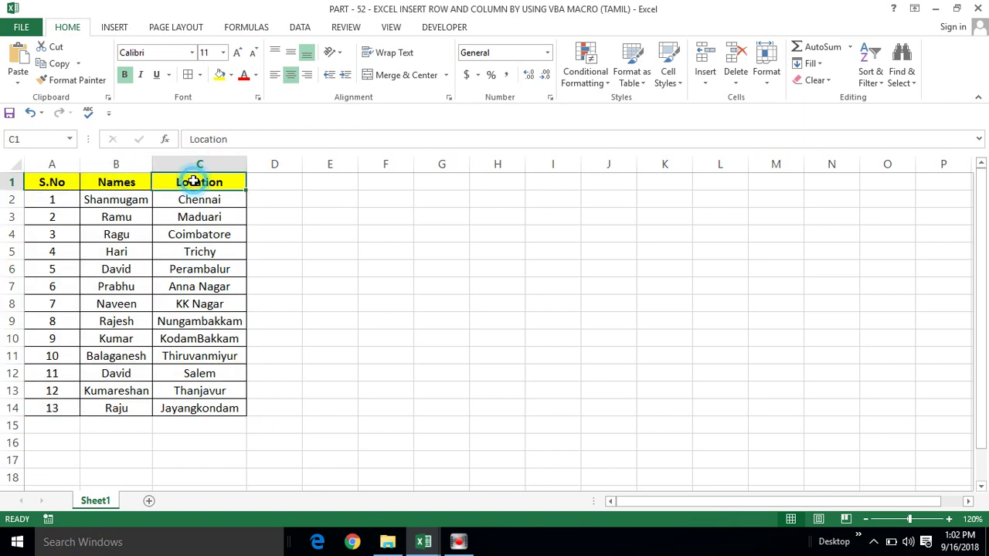
pyautogui.click(143, 183)
pyautogui.click(165, 183)
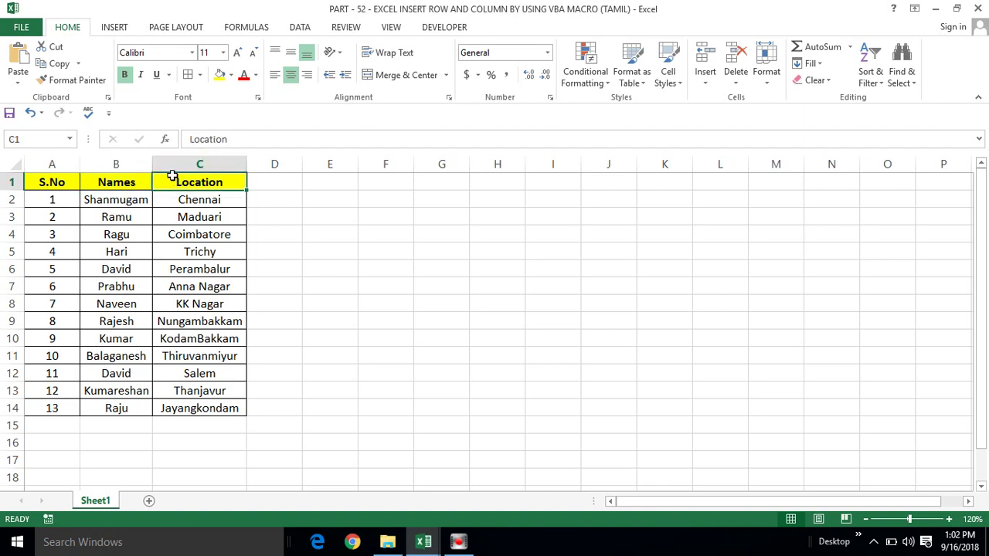
# - Insert a blank column before Location from the column C right-click menu, then undo it
pyautogui.click(186, 160)
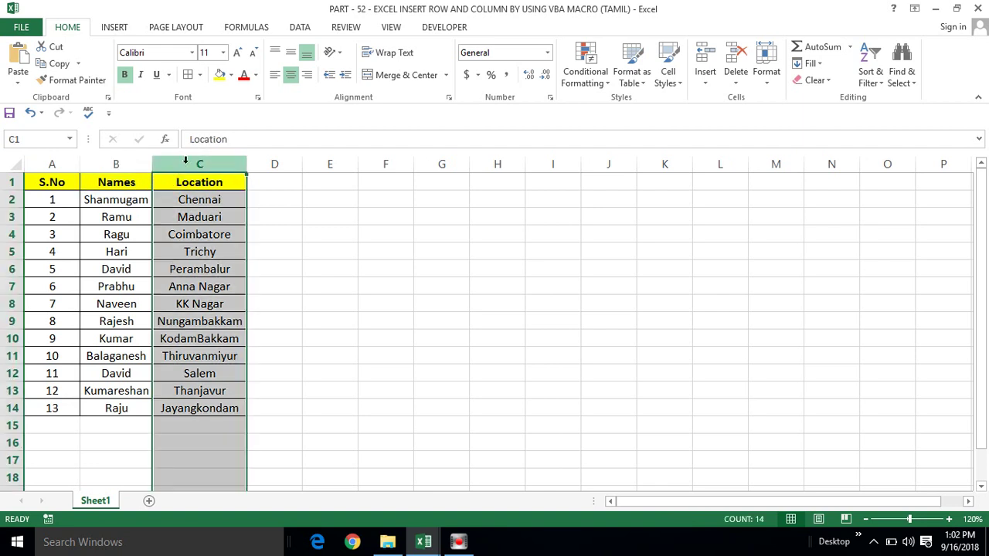
pyautogui.rightClick(184, 165)
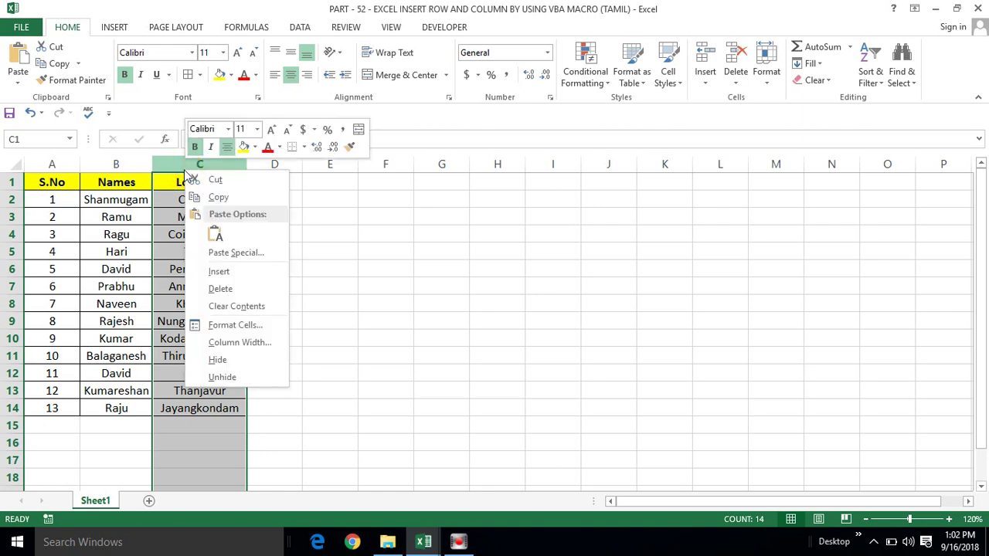
pyautogui.click(215, 275)
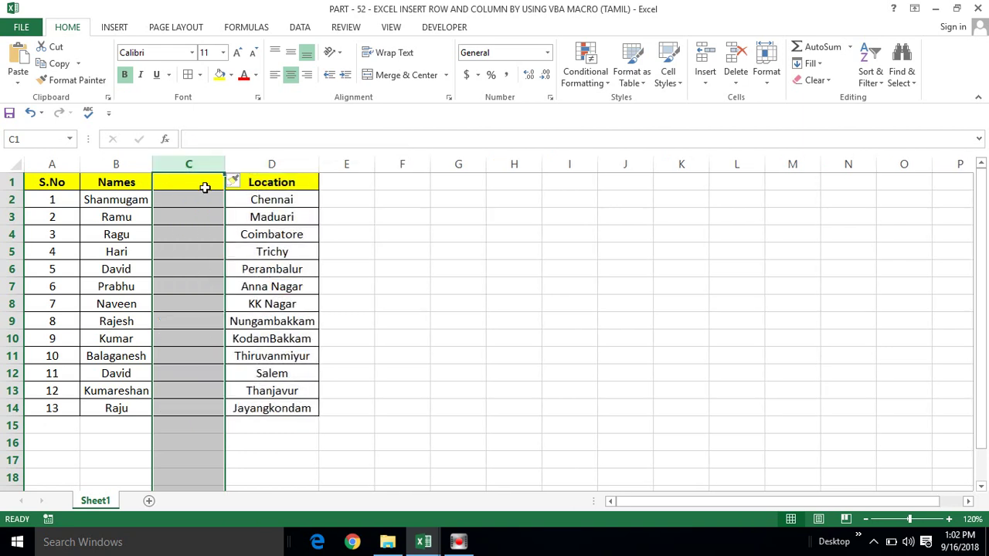
pyautogui.click(203, 190)
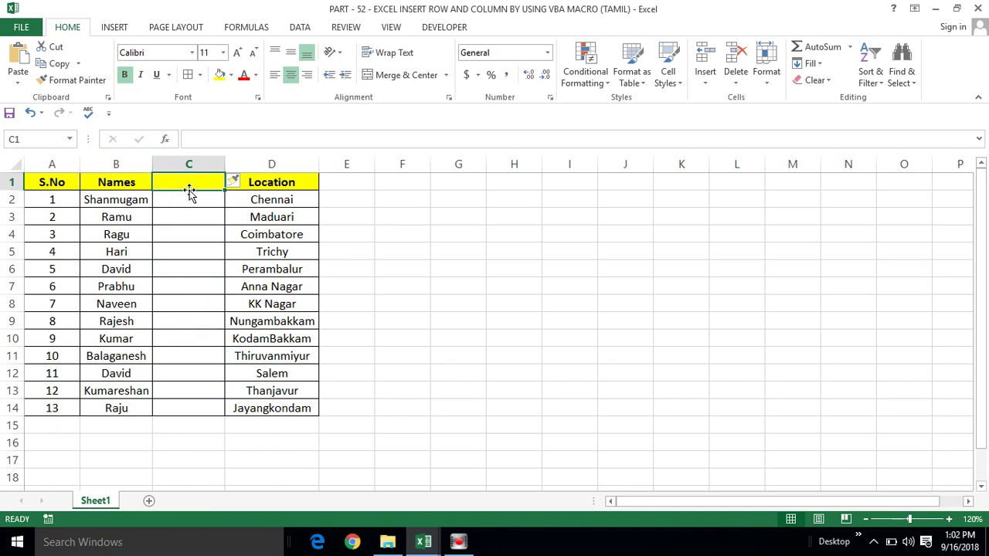
pyautogui.hotkey('ctrl', 'z')
# - Insert a blank column C with Ctrl+Space and Ctrl+Shift+Plus, then undo it
pyautogui.click(202, 218)
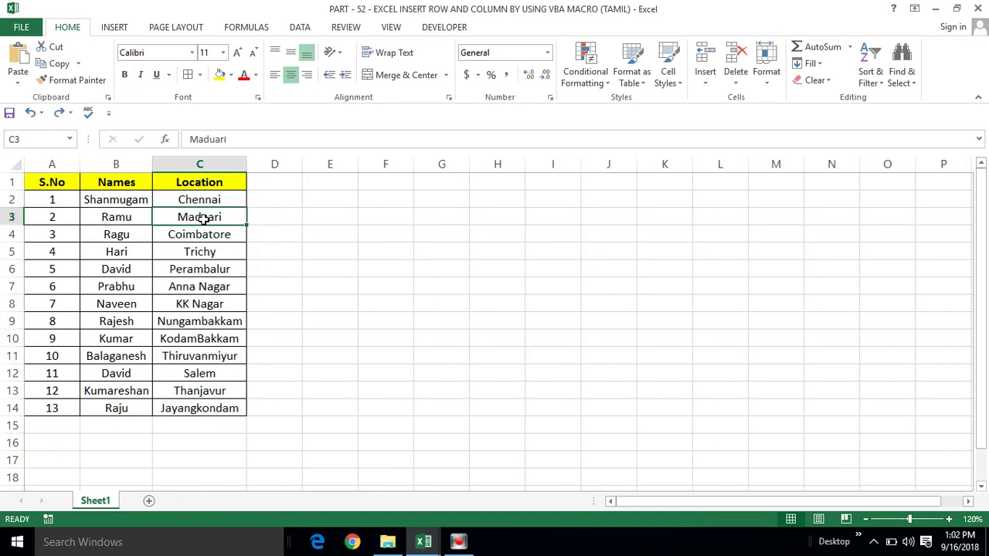
pyautogui.hotkey('ctrl', 'space')
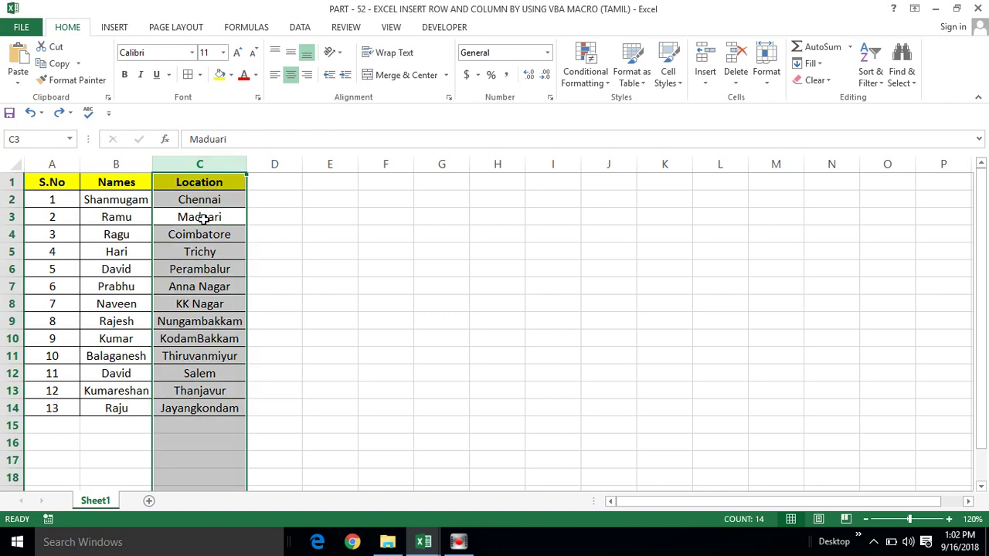
pyautogui.hotkey('ctrl', 'shift', '+')
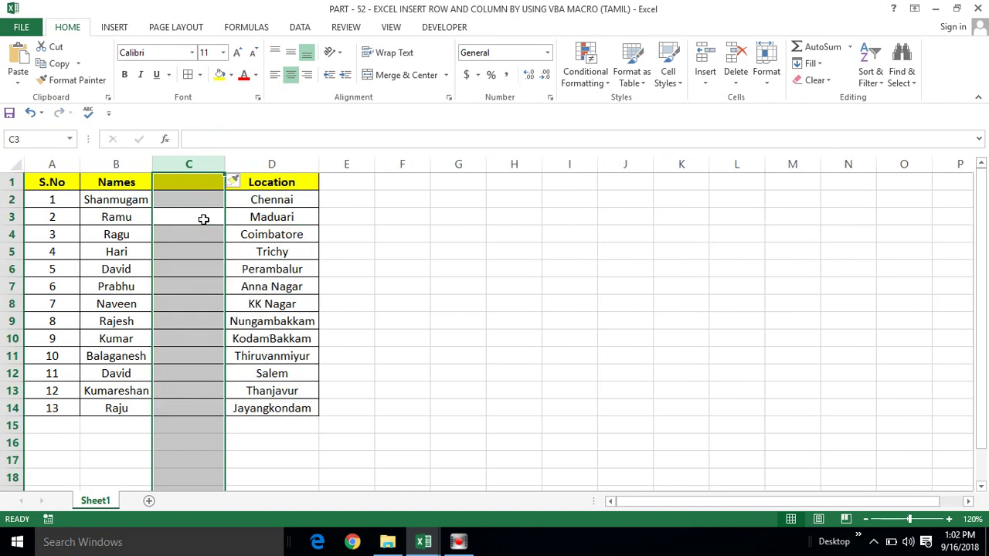
pyautogui.click(204, 220)
pyautogui.press('Right')
pyautogui.press('Left')
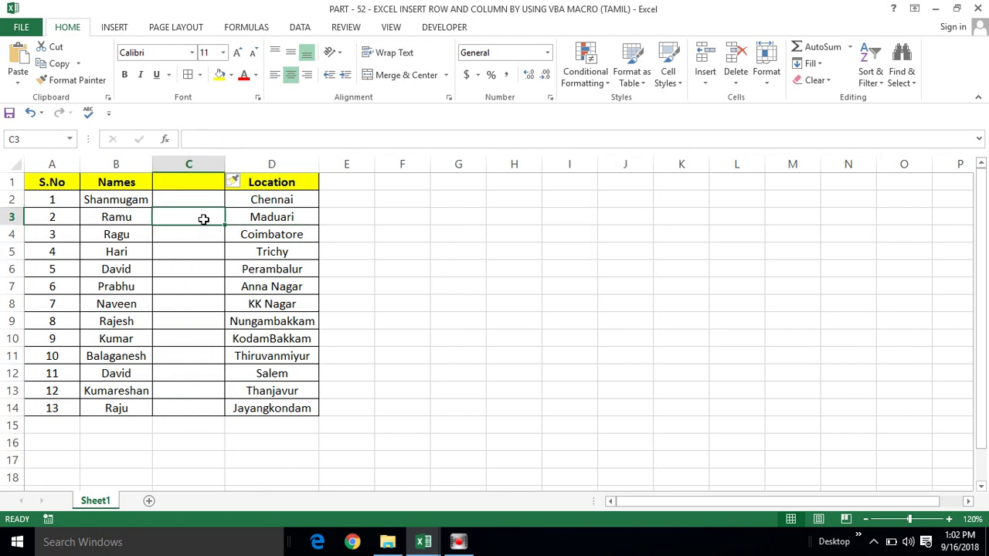
pyautogui.hotkey('ctrl', 'z')
# - Insert a blank row above Hari's row with Shift+Space and Ctrl+Shift+Plus, then undo it
pyautogui.press('Right')
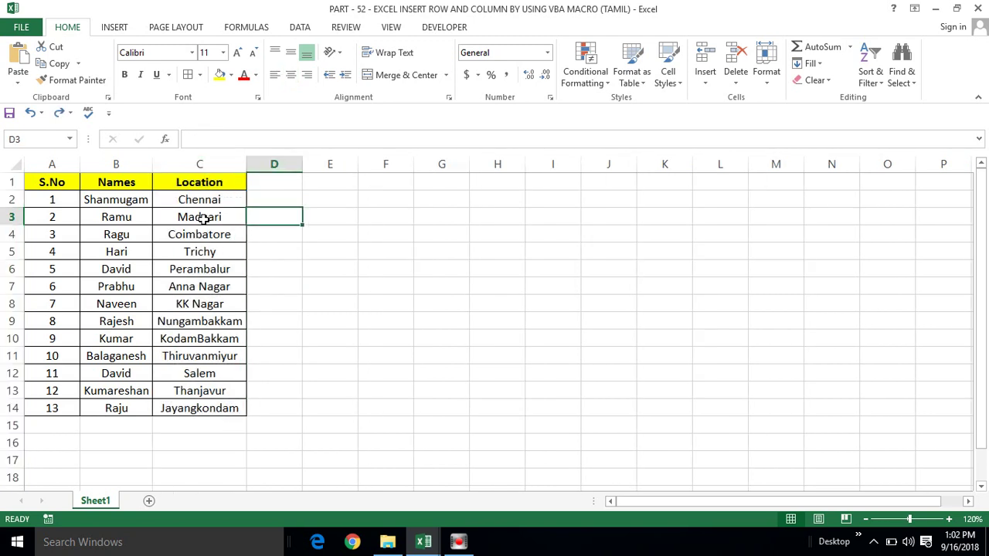
pyautogui.press('Left')
pyautogui.press('Left')
pyautogui.press('Left')
pyautogui.press('Down')
pyautogui.press('Down')
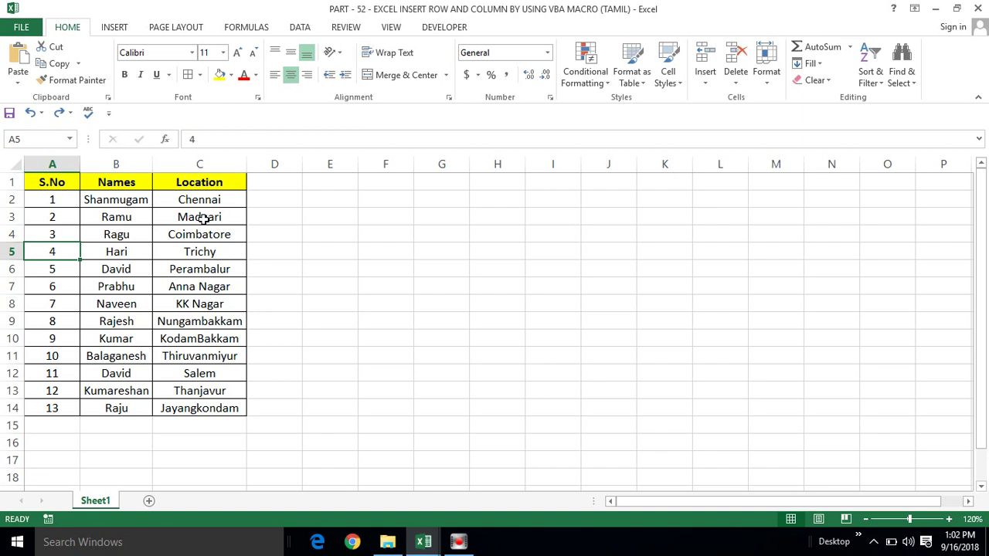
pyautogui.hotkey('shift', 'space')
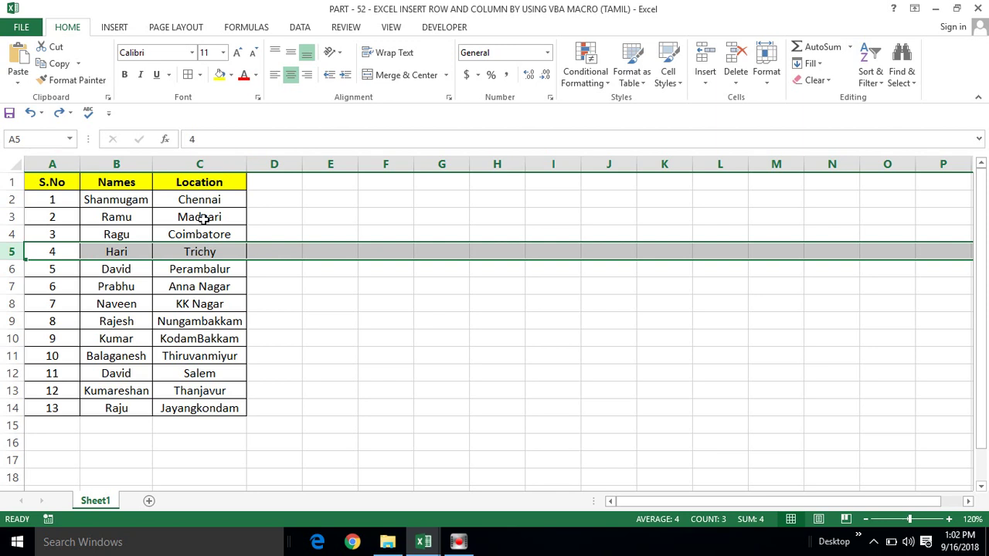
pyautogui.hotkey('ctrl', 'shift', '+')
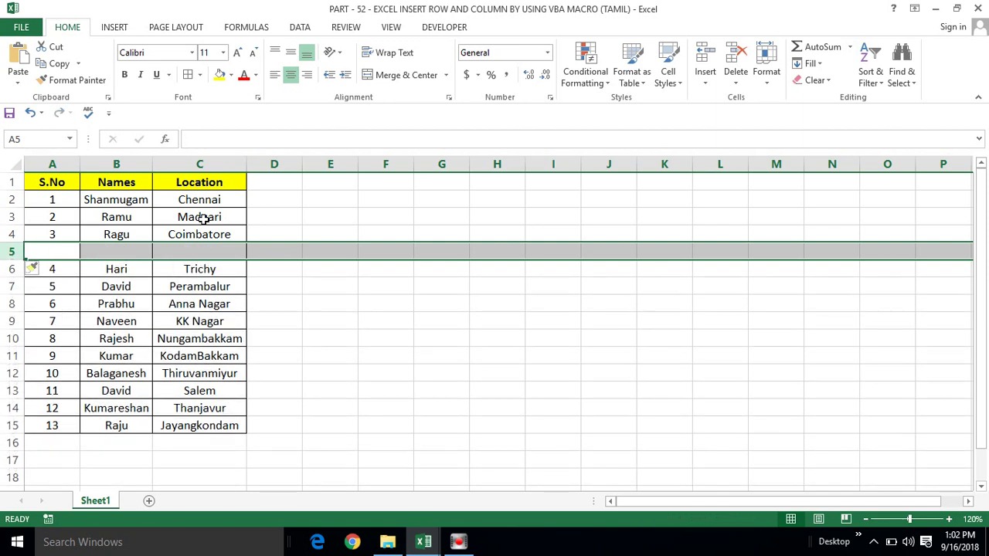
pyautogui.press('Left')
pyautogui.hotkey('ctrl', 'z')
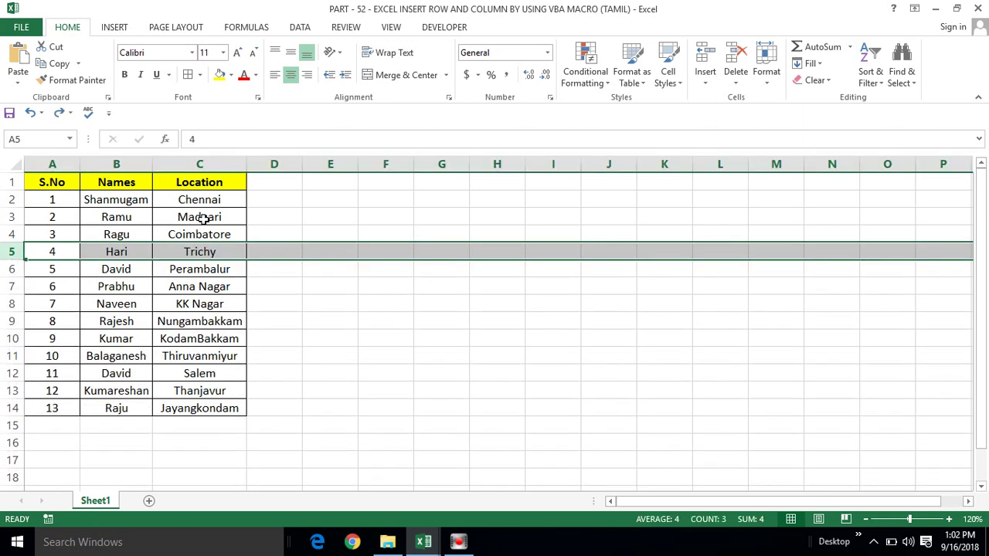
# - Insert a blank row above Hari's row from the row 5 right-click menu, then undo it
pyautogui.click(116, 249)
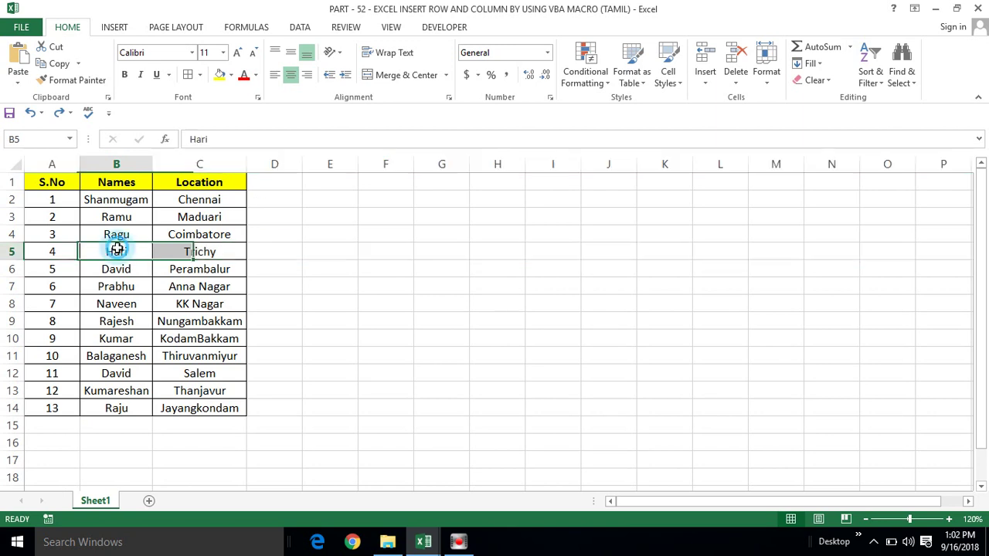
pyautogui.click(12, 251)
pyautogui.rightClick(35, 252)
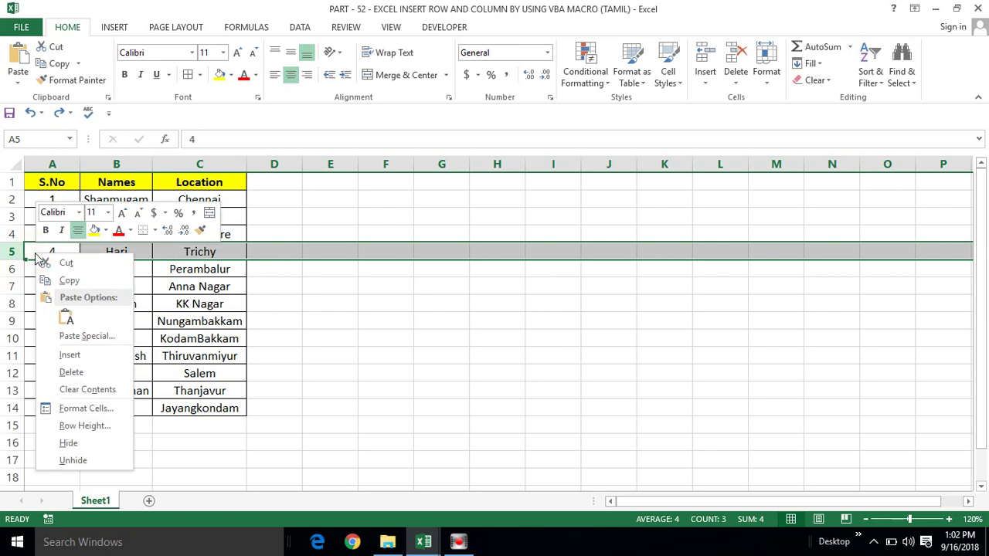
pyautogui.click(69, 354)
pyautogui.click(101, 286)
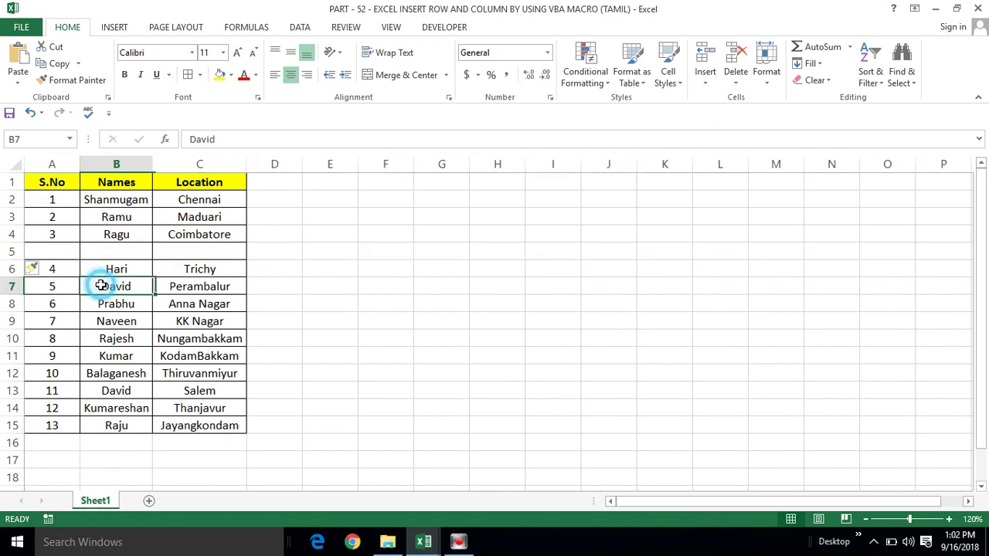
pyautogui.hotkey('ctrl', 'z')
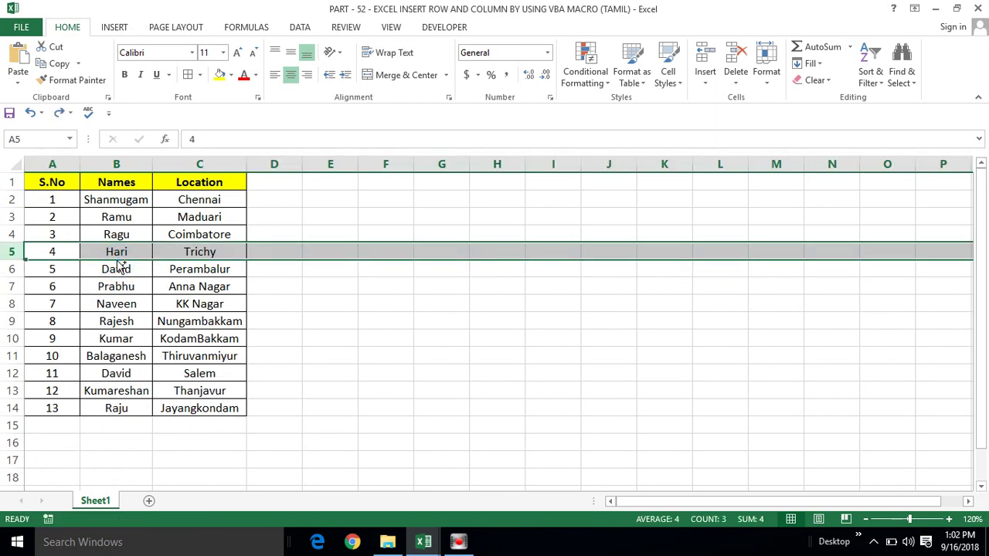
pyautogui.click(165, 201)
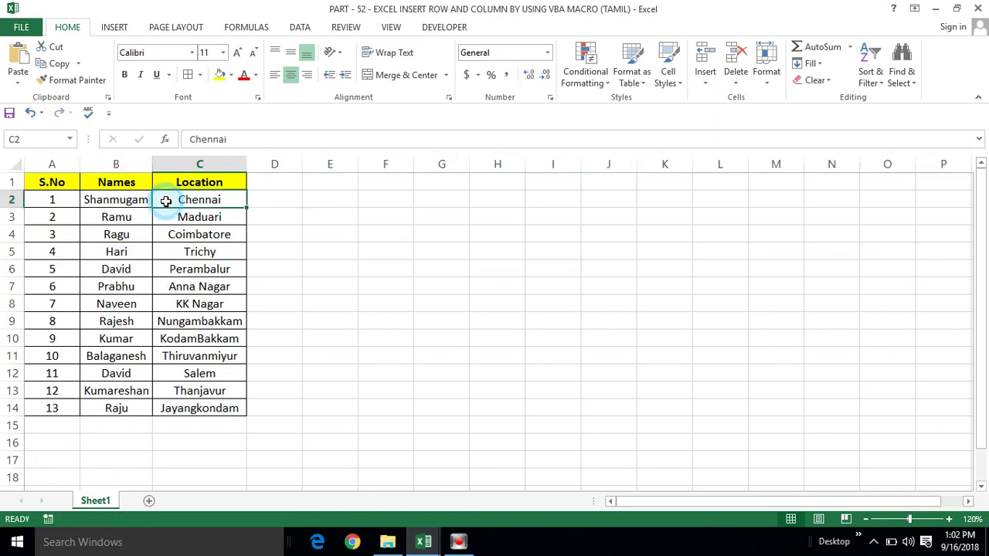
pyautogui.click(73, 193)
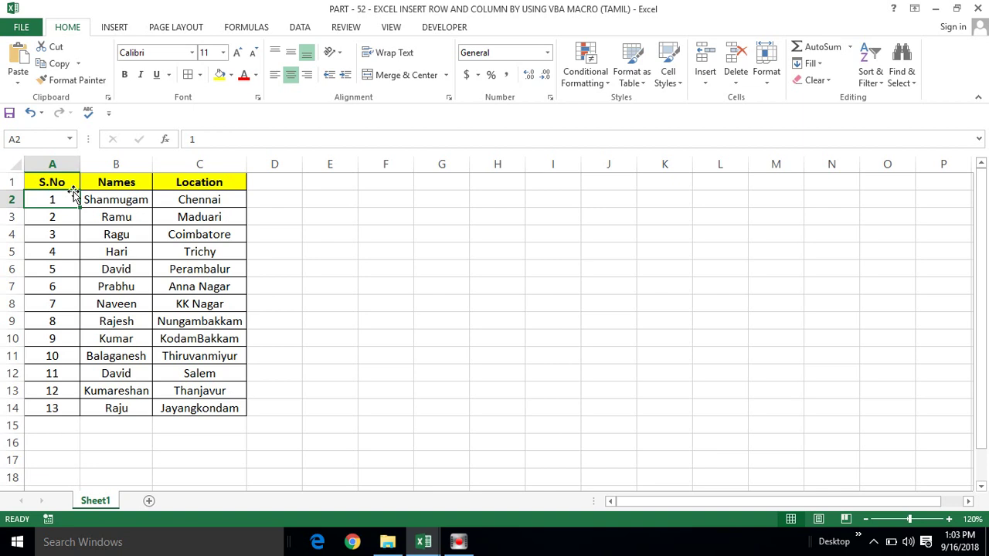
# - Open the VBA editor maximized and add a blank line above Range("C:C").Insert
pyautogui.hotkey('alt', 'F11')
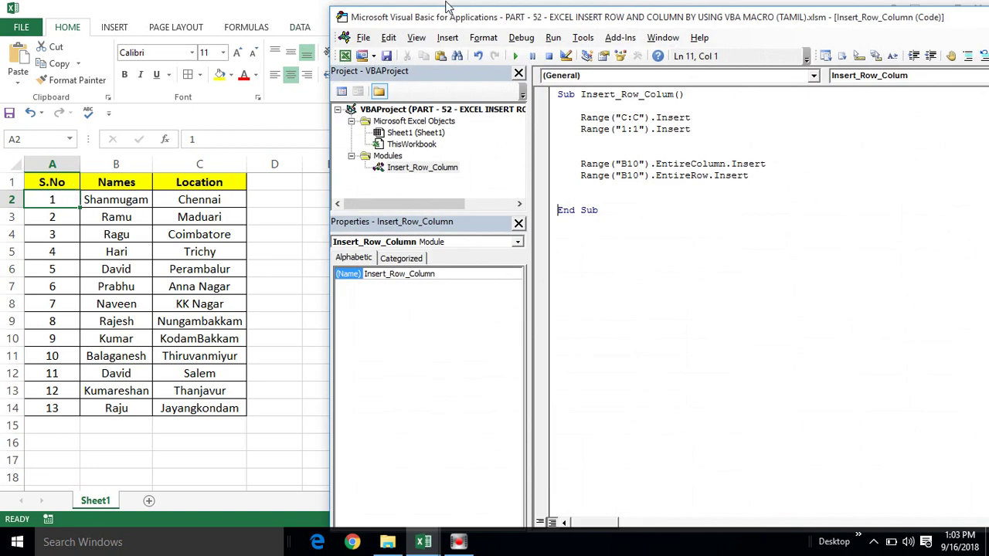
pyautogui.doubleClick(446, 17)
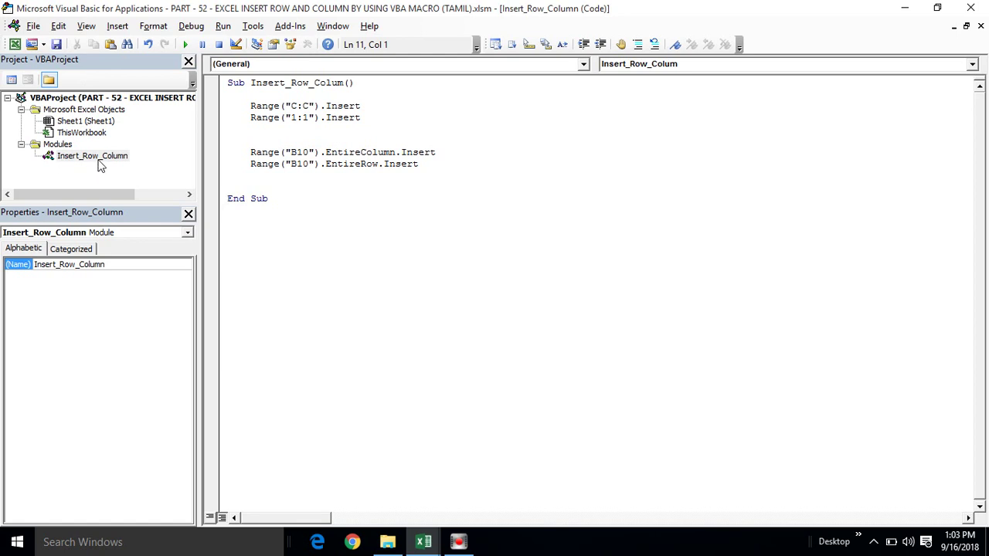
pyautogui.click(274, 89)
pyautogui.click(344, 94)
pyautogui.click(251, 101)
pyautogui.press('Return')
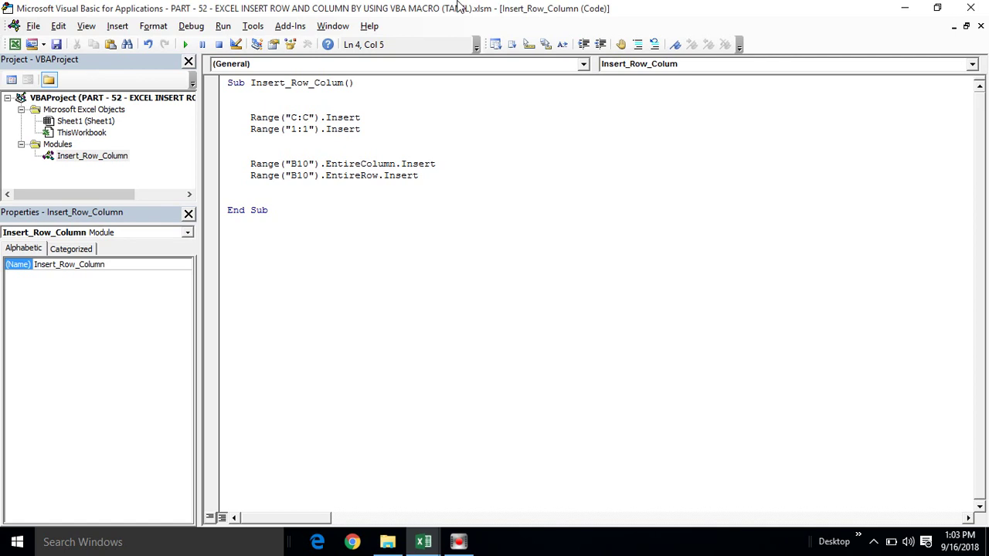
pyautogui.click(251, 116)
# - On a new line, write Range("A1").Insert via IntelliSense, then remove the Insert method
pyautogui.click(253, 105)
pyautogui.press('Return')
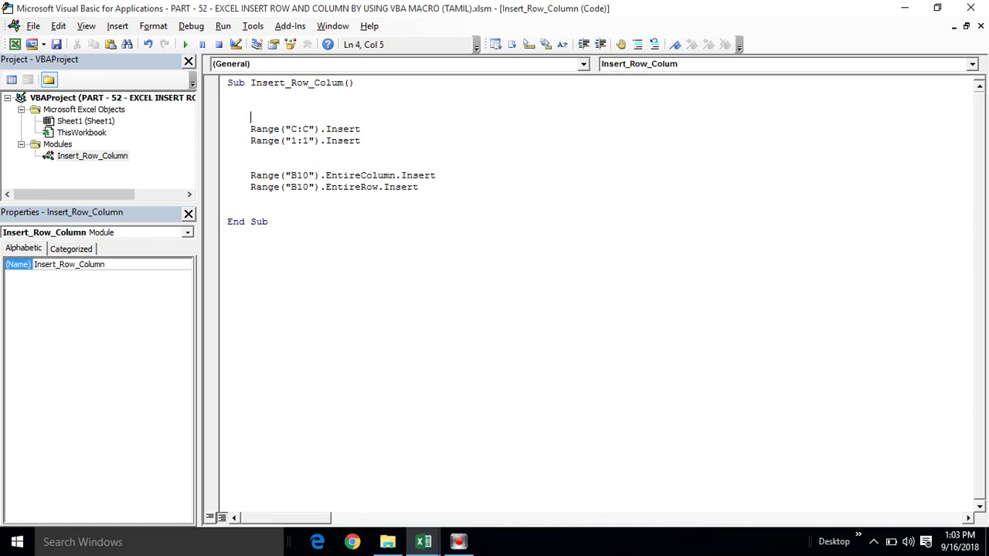
pyautogui.write('Range(')
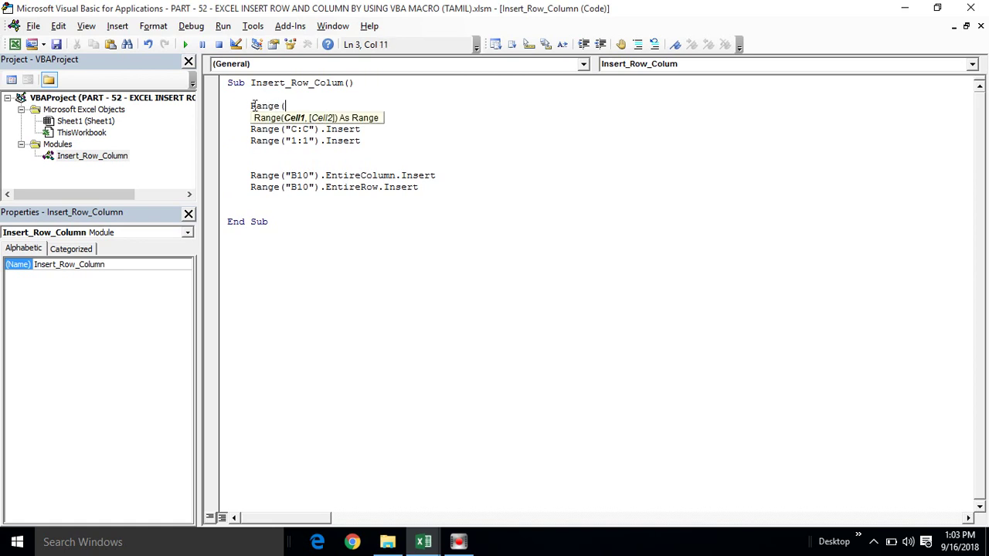
pyautogui.write('"A1").')
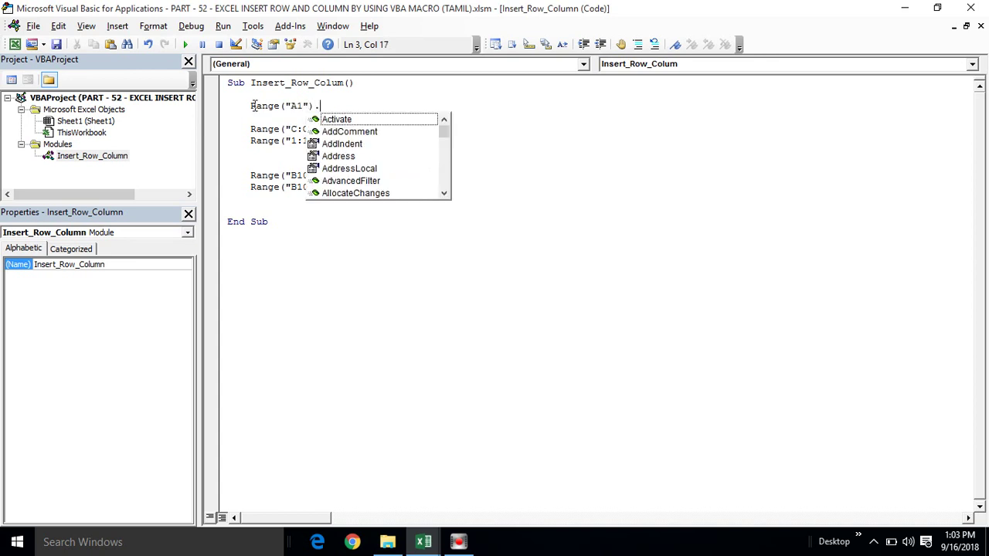
pyautogui.write('in')
pyautogui.press('Down')
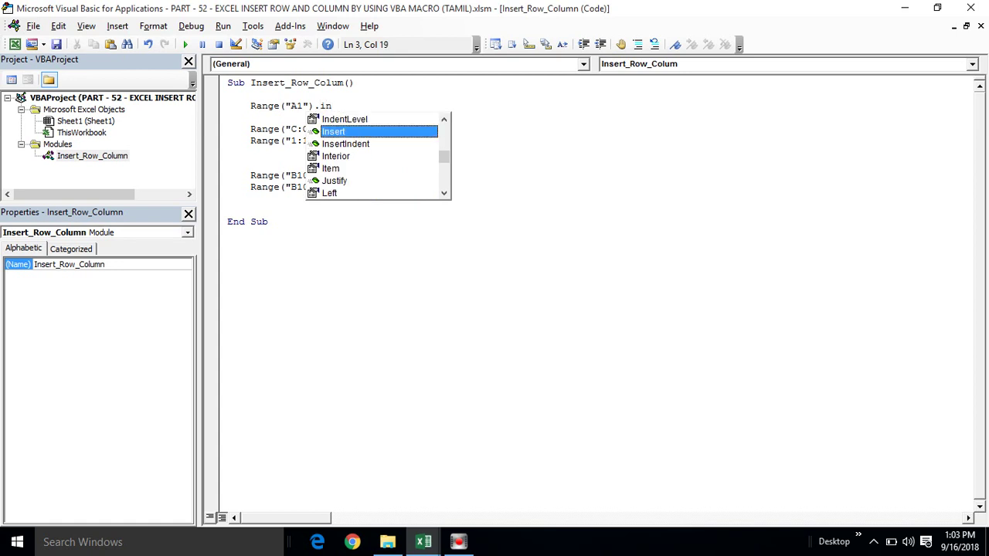
pyautogui.press('Tab')
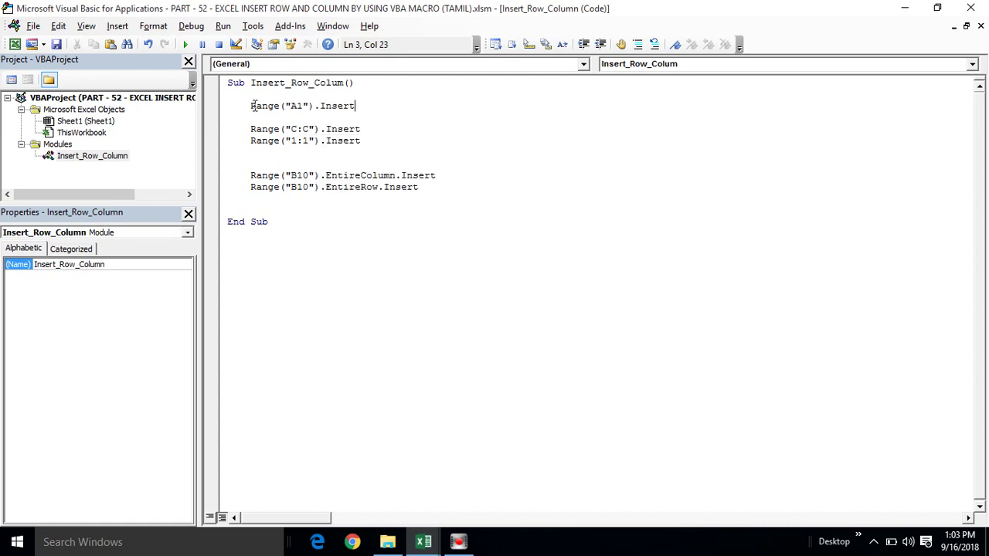
pyautogui.press('BackSpace')
pyautogui.press('BackSpace')
pyautogui.press('BackSpace')
pyautogui.press('BackSpace')
pyautogui.press('BackSpace')
# - Complete the trial statement as Range("A1").EntireRow.Insert using IntelliSense suggestions
pyautogui.write('.en')
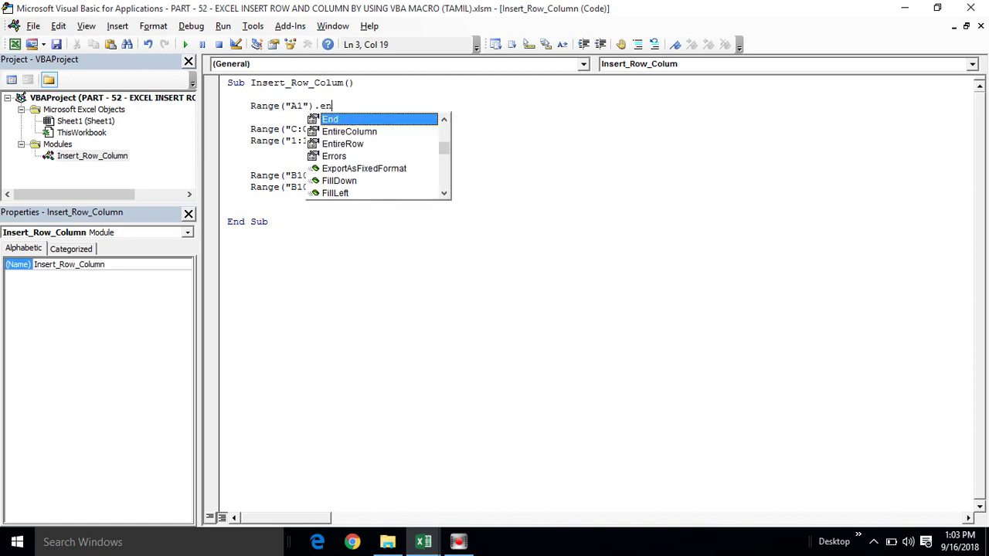
pyautogui.press('Down')
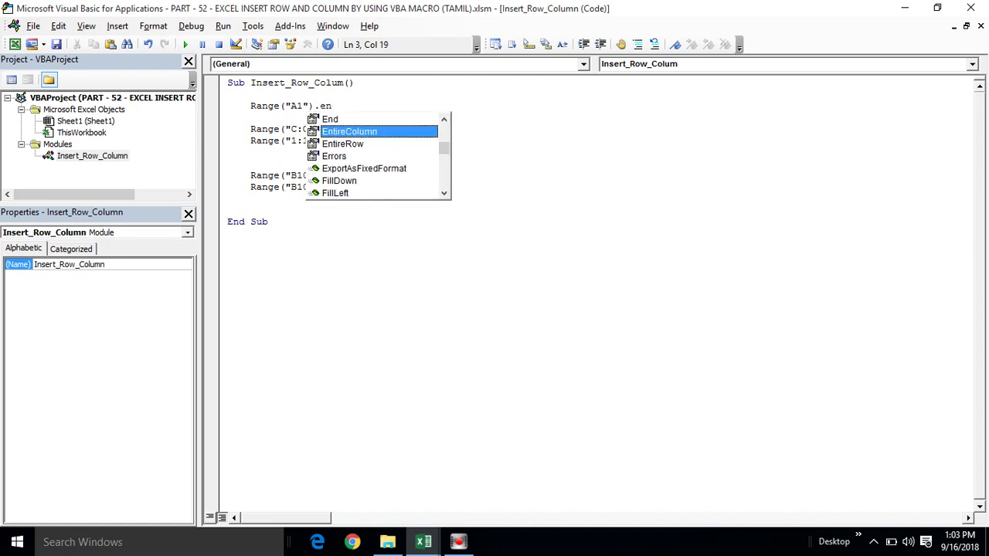
pyautogui.press('Down')
pyautogui.press('Up')
pyautogui.press('Down')
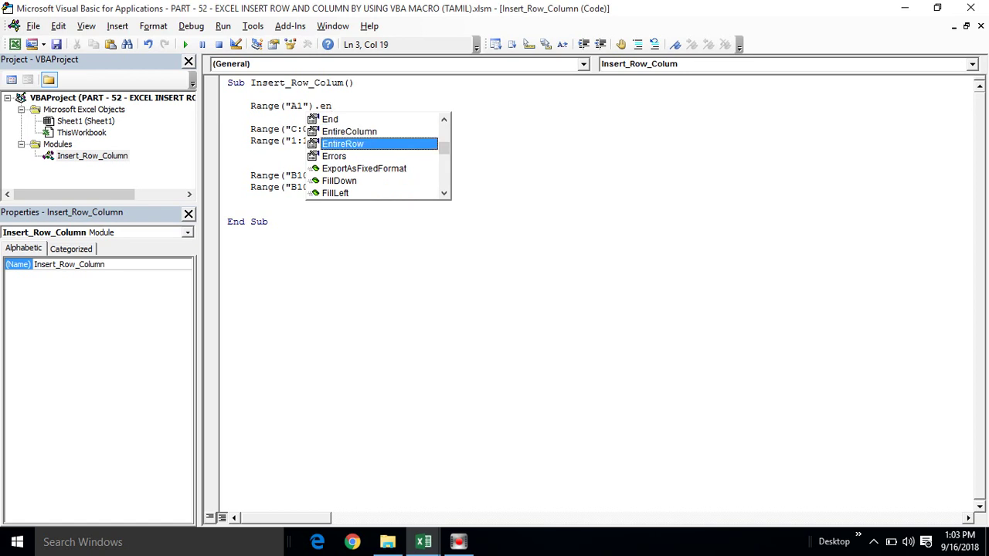
pyautogui.press('Up')
pyautogui.press('Down')
pyautogui.press('Return')
pyautogui.click(251, 106)
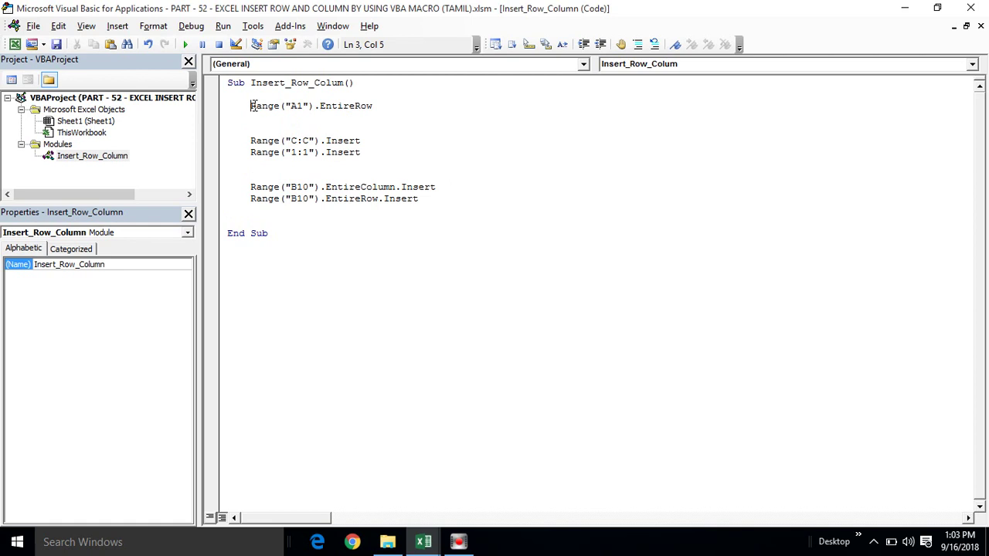
pyautogui.press('End')
pyautogui.write('.')
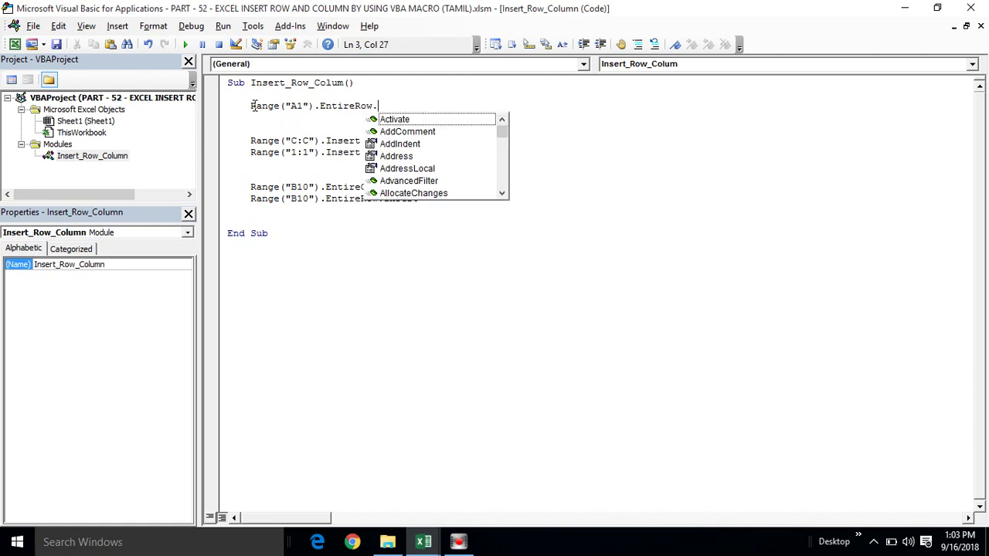
pyautogui.write('inse')
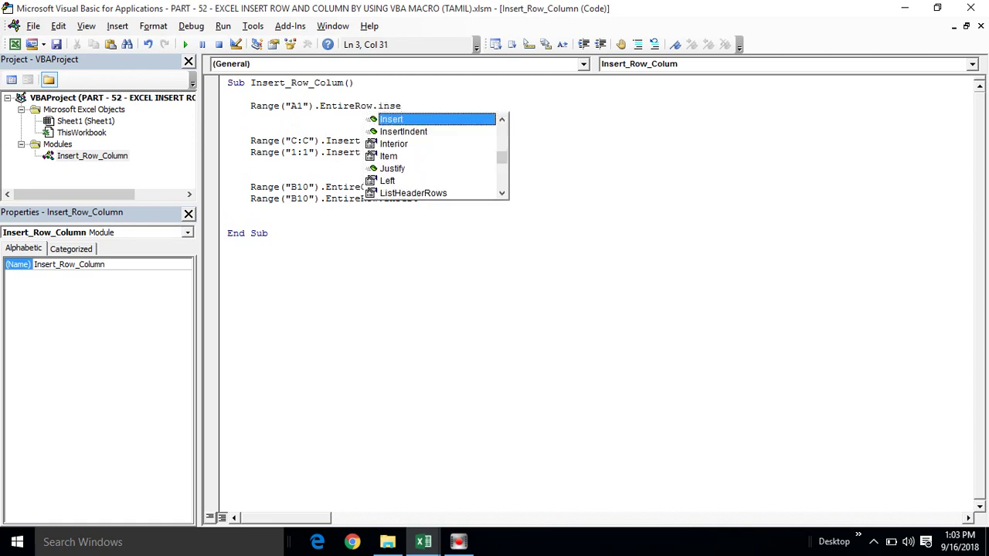
pyautogui.press('Tab')
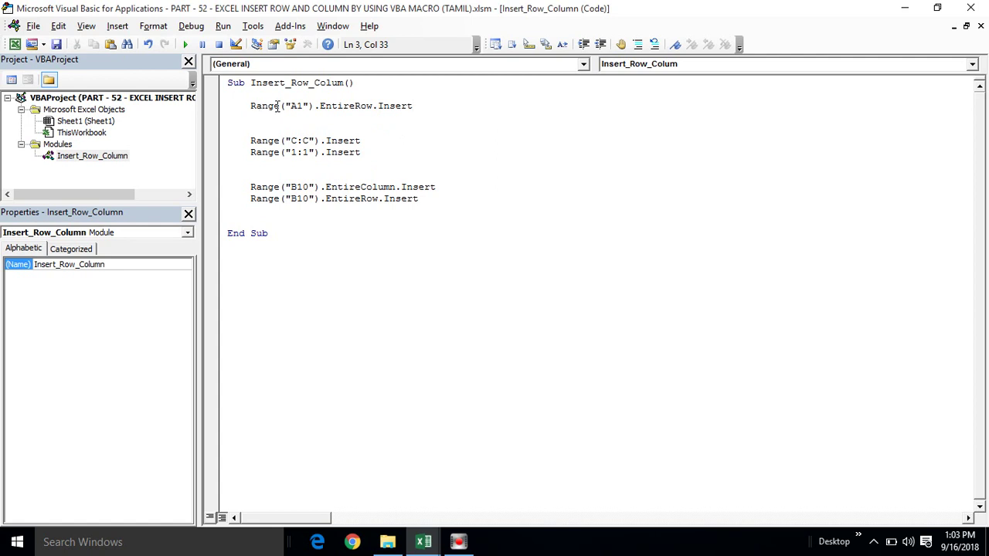
# - Delete the trial A1 row-insert statement and the extra blank line
pyautogui.hotkey('shift', 'Home')
pyautogui.press('Delete')
pyautogui.press('Down')
pyautogui.press('Down')
pyautogui.press('Delete')
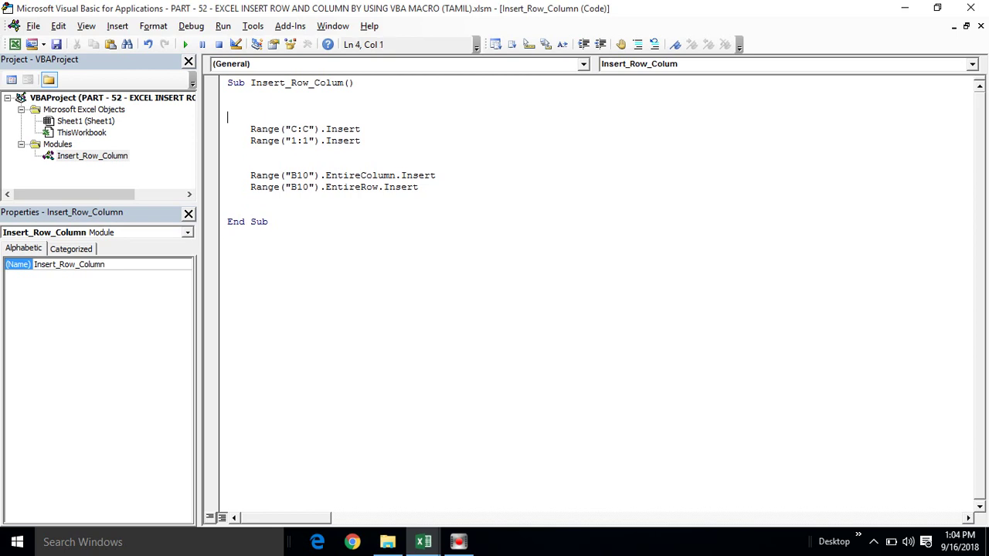
# - Highlight the C:C, 1:1 and B10 insert statements to review them
pyautogui.click(250, 129)
pyautogui.hotkey('shift', 'Down')
pyautogui.hotkey('shift', 'Down')
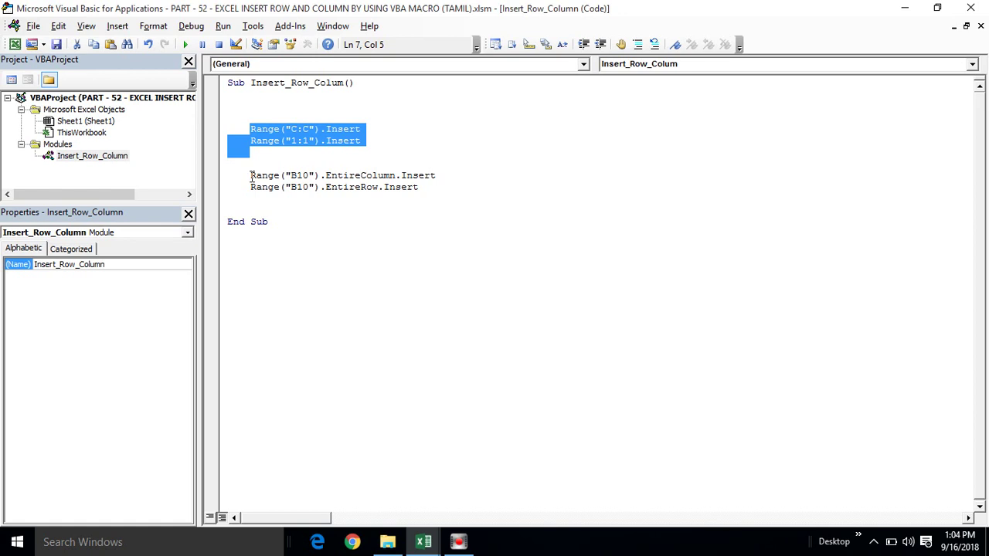
pyautogui.click(250, 175)
pyautogui.hotkey('shift', 'Down')
pyautogui.hotkey('shift', 'Down')
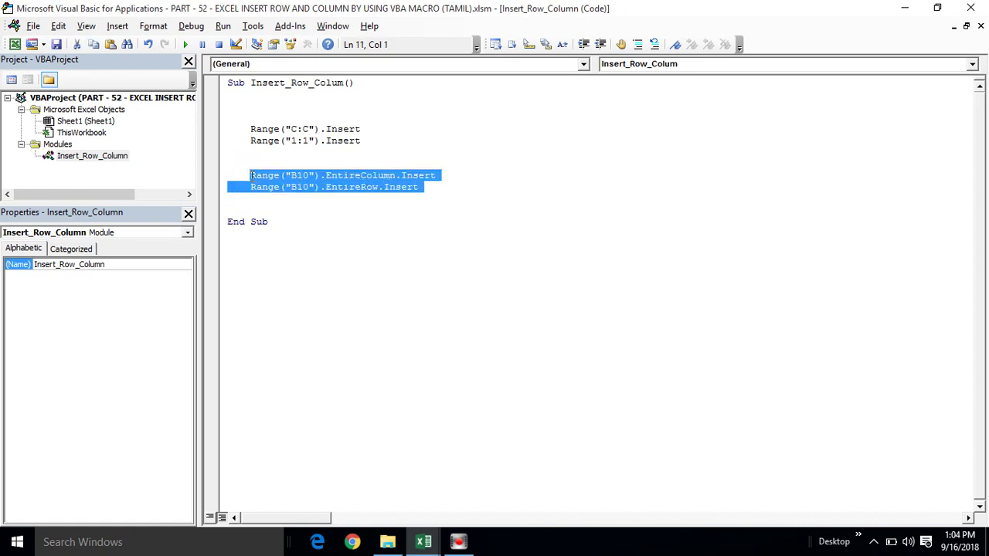
pyautogui.click(262, 180)
# - Delete the empty line above Range("C:C").Insert and highlight the C:C reference
pyautogui.click(309, 129)
pyautogui.click(239, 111)
pyautogui.press('BackSpace')
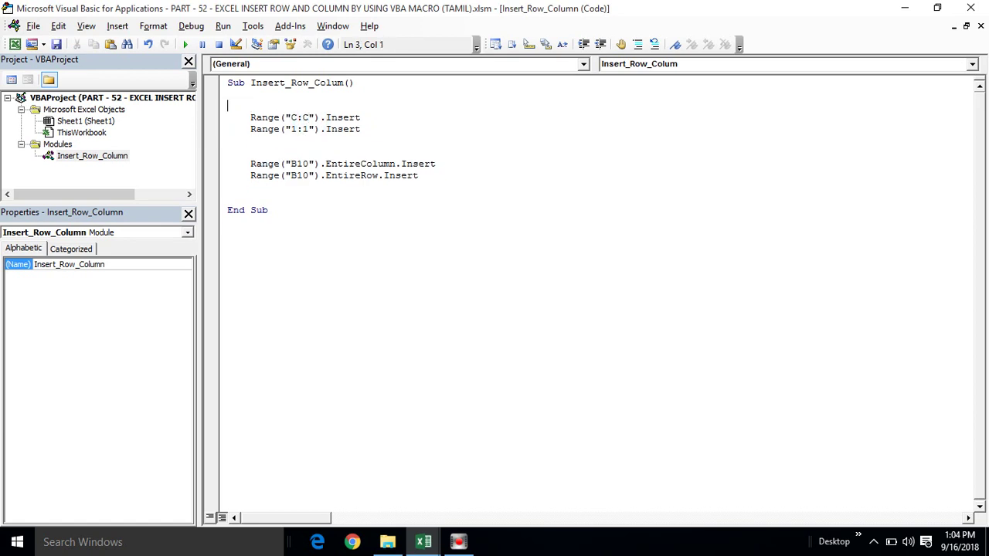
pyautogui.moveTo(250, 117); pyautogui.dragTo(311, 118)
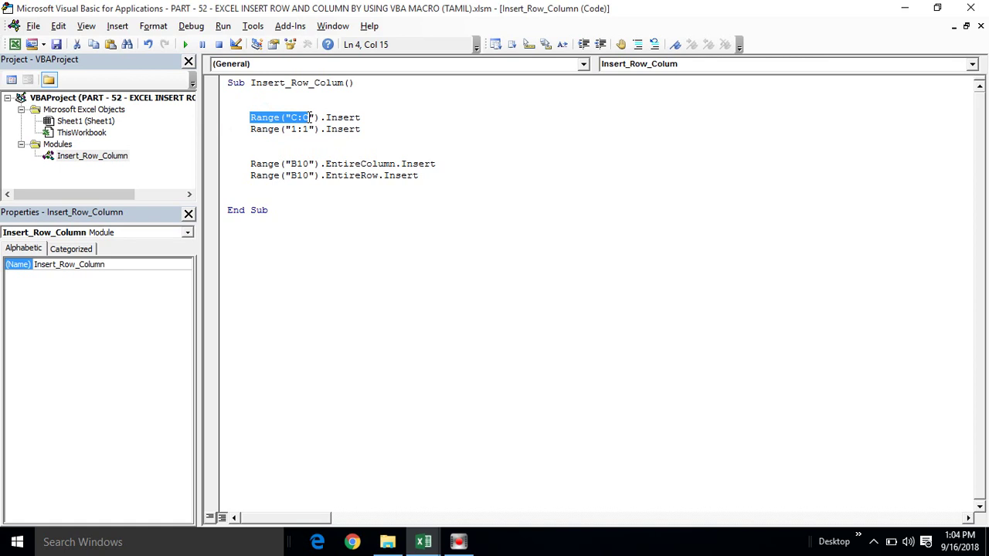
pyautogui.click(291, 117)
pyautogui.click(311, 116)
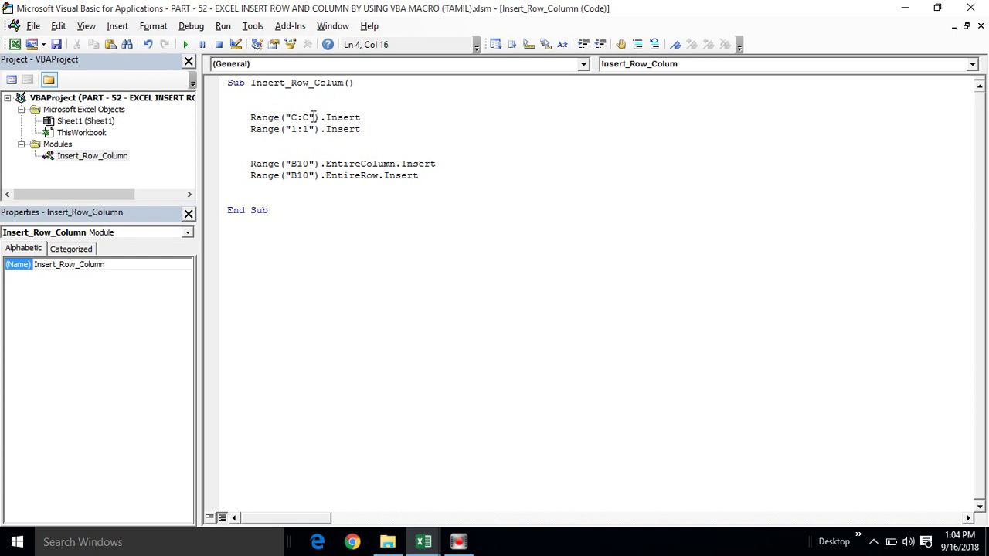
pyautogui.click(307, 117)
# - Restore the VBA editor beside the worksheet and select column C, the Location column
pyautogui.hotkey('alt', 'F11')
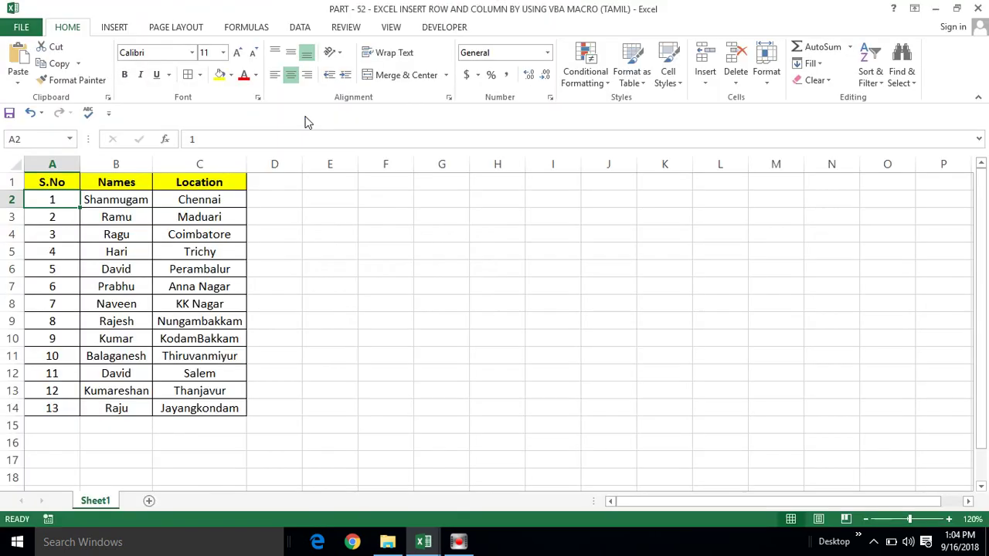
pyautogui.hotkey('alt', 'F11')
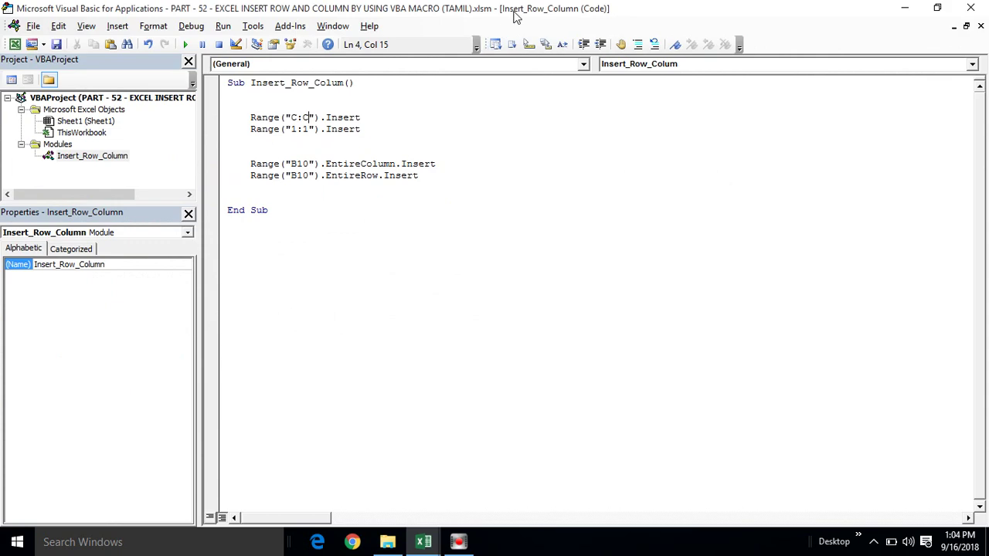
pyautogui.doubleClick(513, 16)
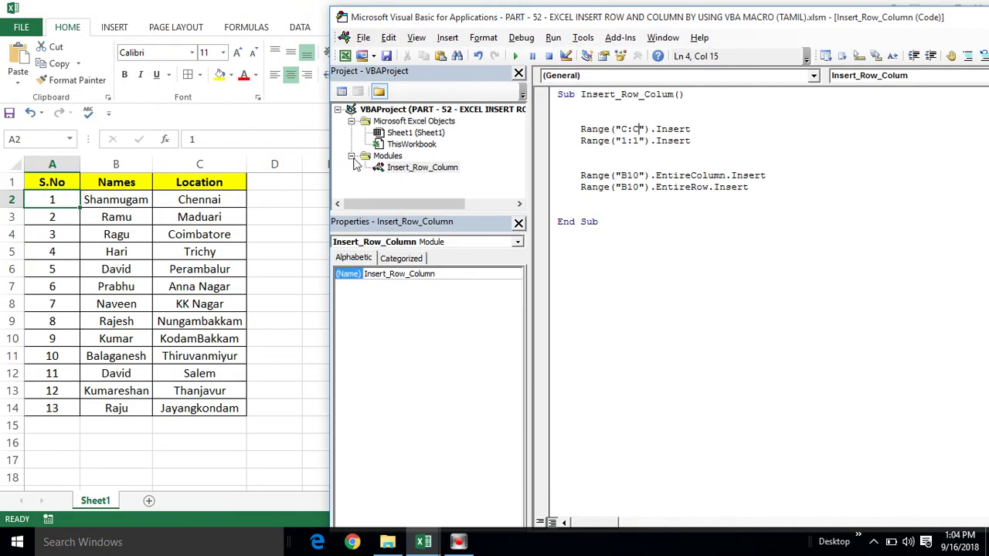
pyautogui.click(195, 162)
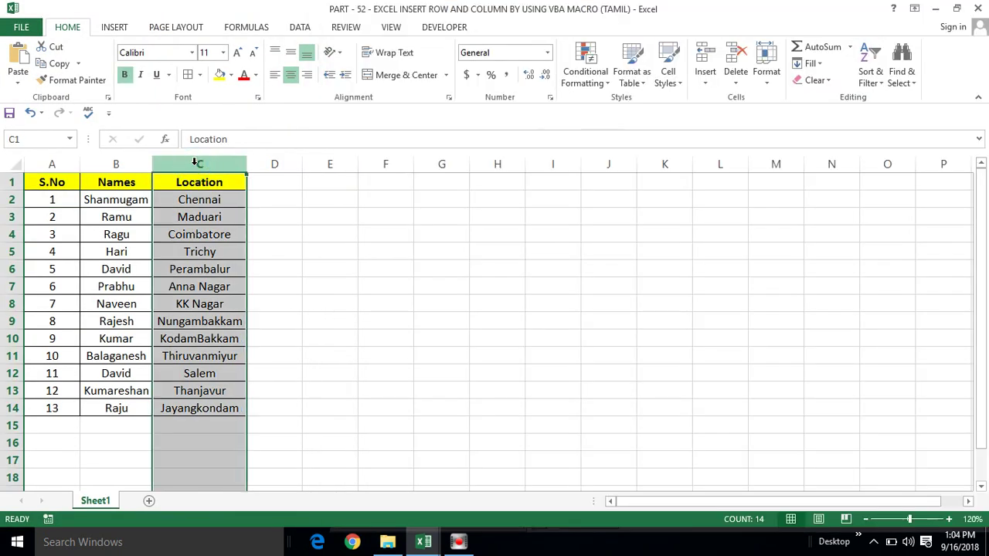
pyautogui.hotkey('alt', 'F11')
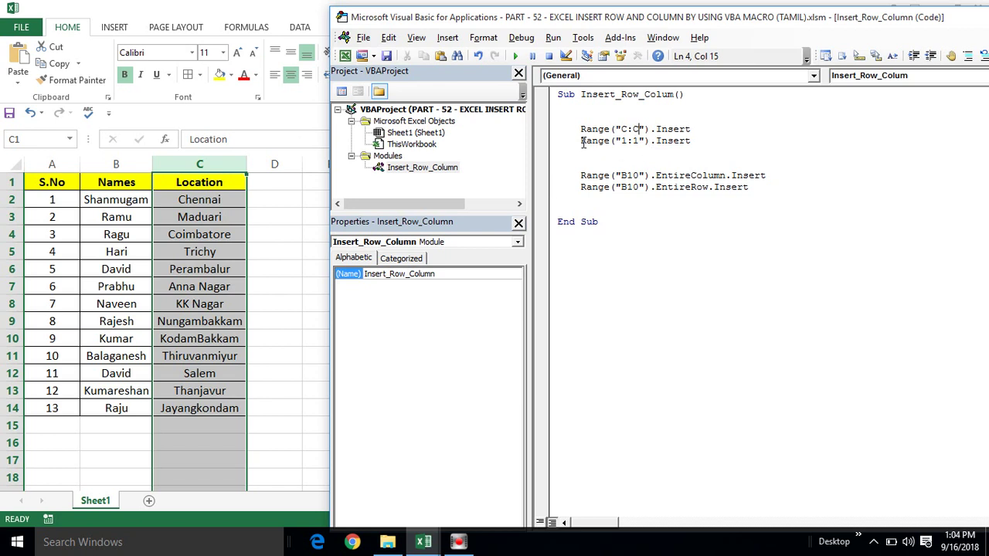
pyautogui.moveTo(581, 141)
pyautogui.mouseDown()
pyautogui.moveTo(652, 141)
pyautogui.moveTo(638, 145)
pyautogui.mouseUp()
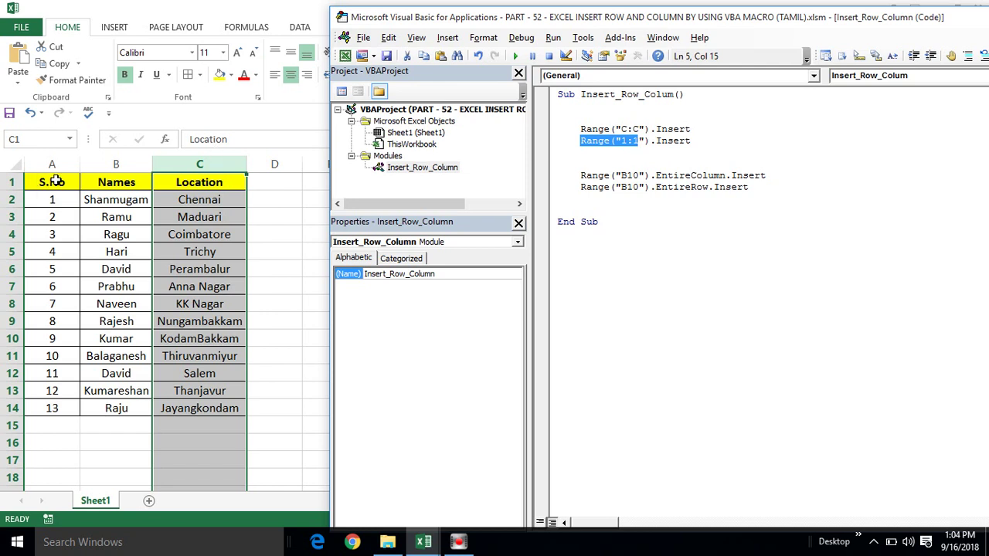
pyautogui.click(669, 141)
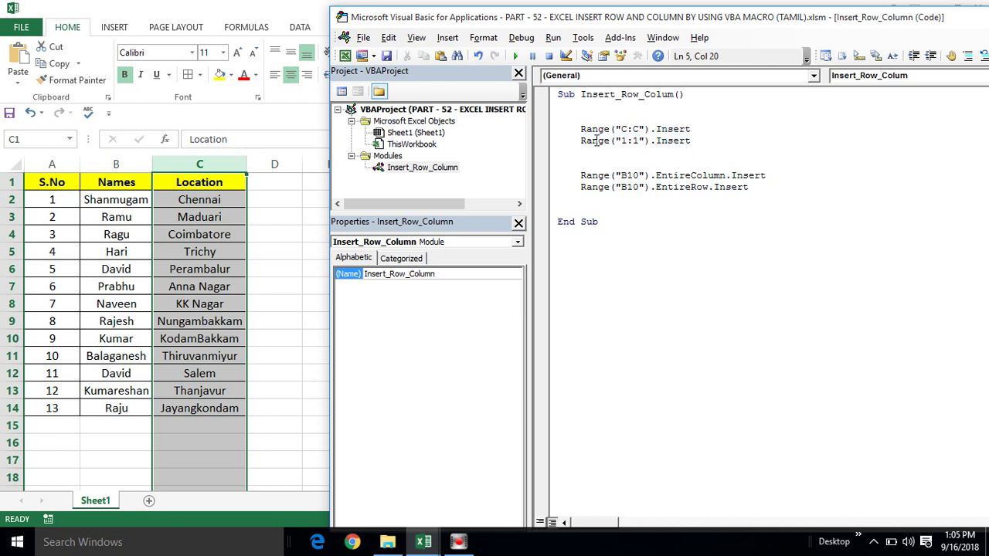
pyautogui.click(628, 140)
pyautogui.moveTo(581, 176); pyautogui.dragTo(644, 177)
pyautogui.click(187, 195)
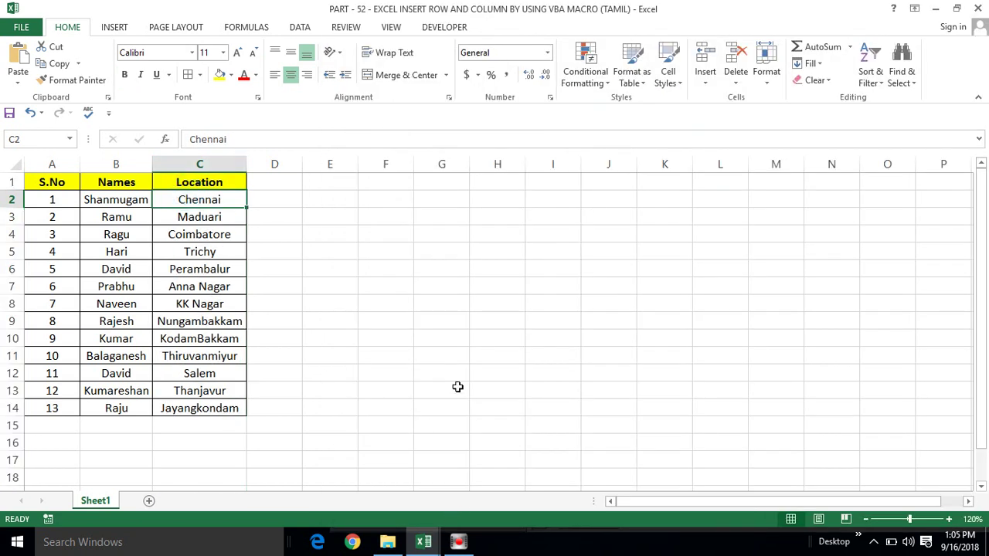
pyautogui.hotkey('alt', 'F11')
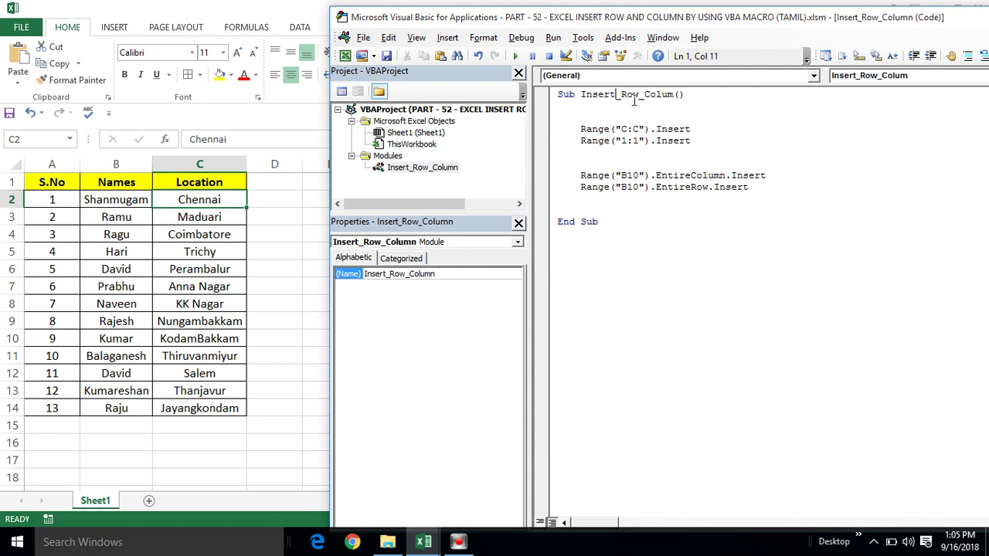
# - Step the macro with F8 through Range("C:C").Insert and Range("1:1").Insert, adding blank column C and row 1
pyautogui.click(644, 94)
pyautogui.press('F8')
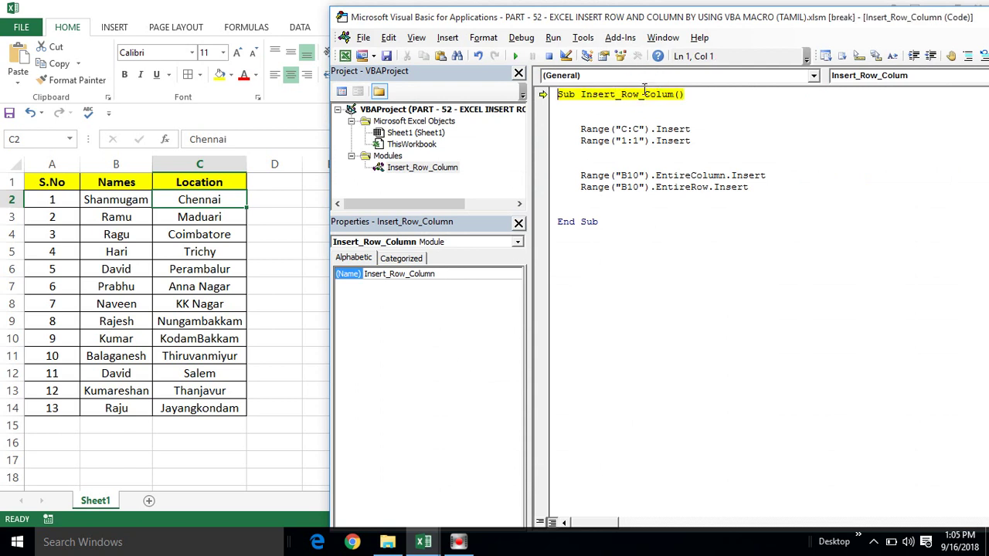
pyautogui.press('F8')
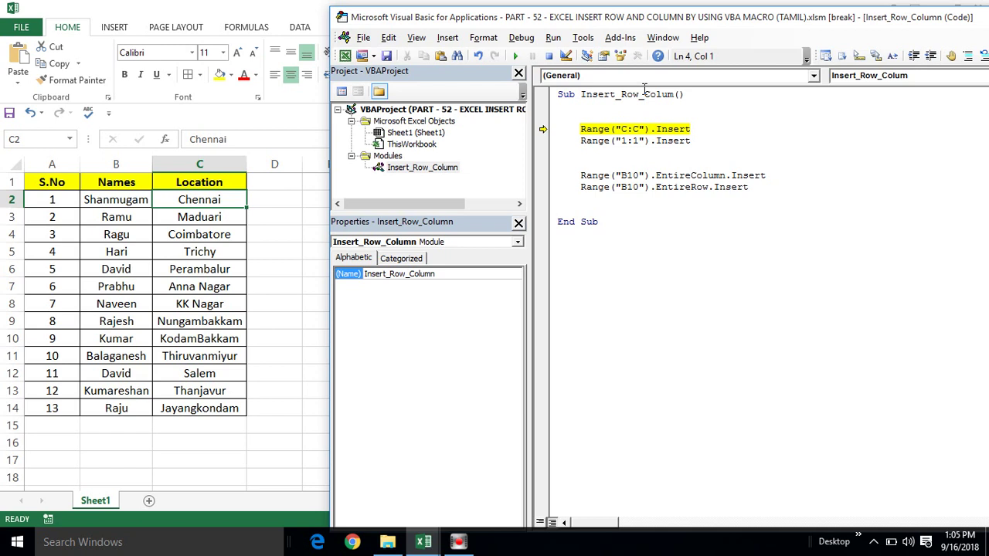
pyautogui.press('F8')
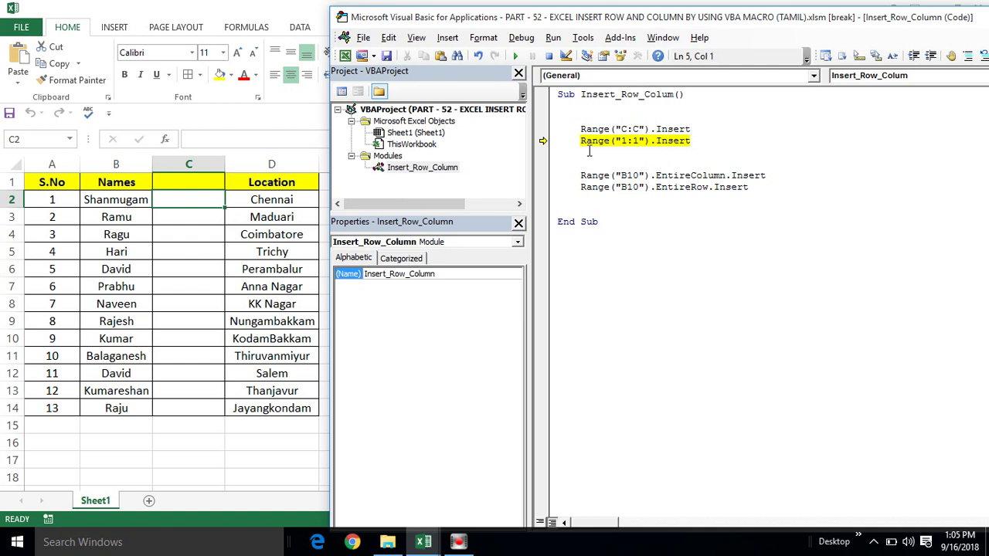
pyautogui.press('F8')
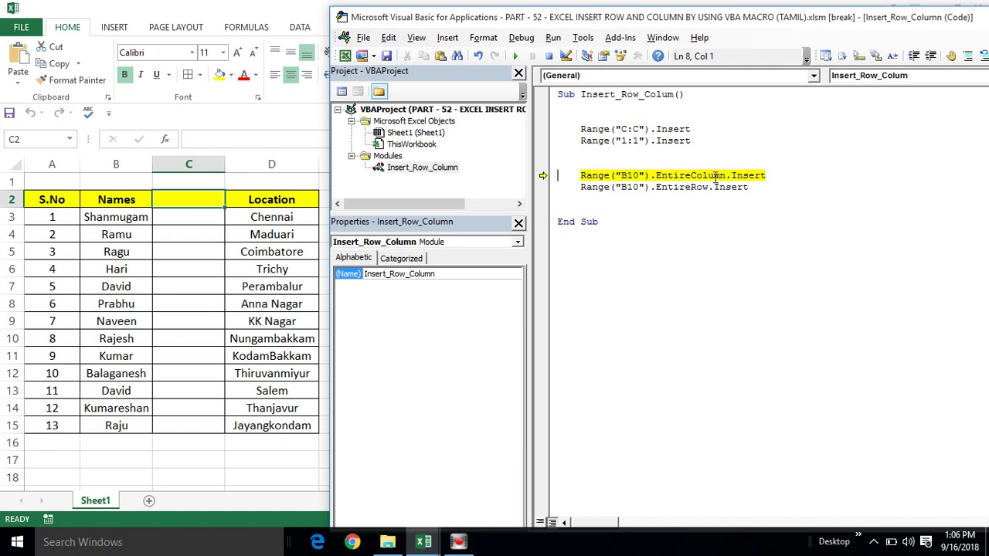
# - Step the B10 EntireColumn and EntireRow inserts with F8, adding blank column B and row 10
pyautogui.press('F8')
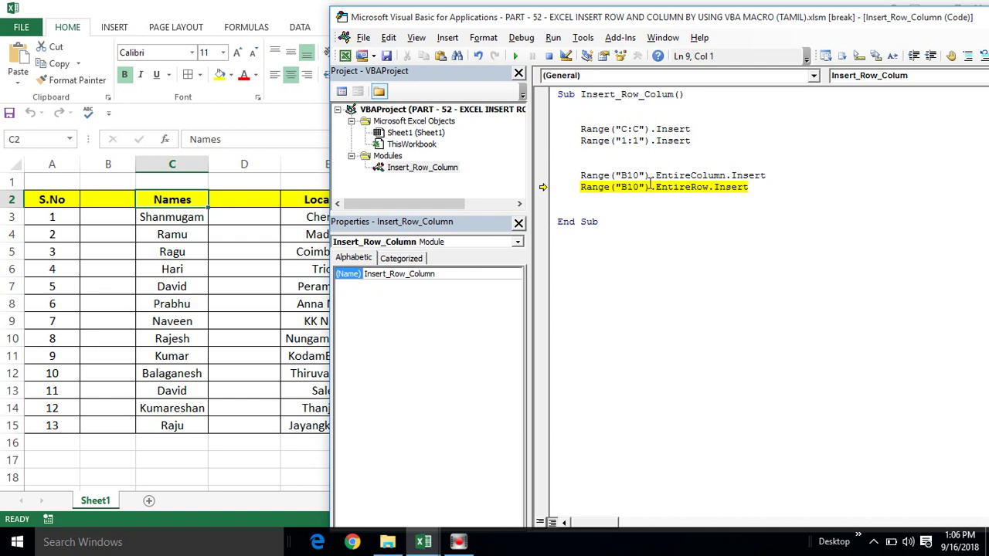
pyautogui.click(629, 190)
pyautogui.press('F8')
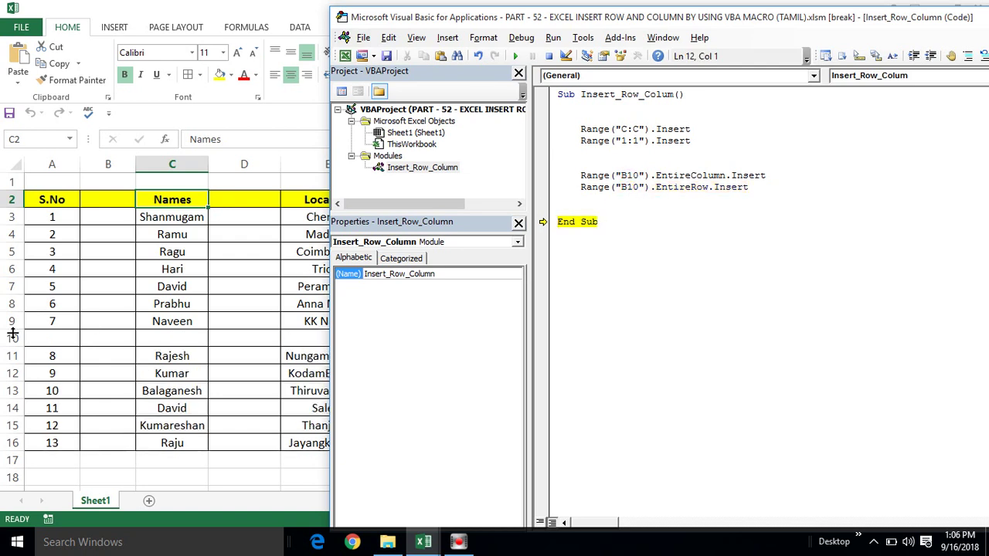
pyautogui.click(14, 336)
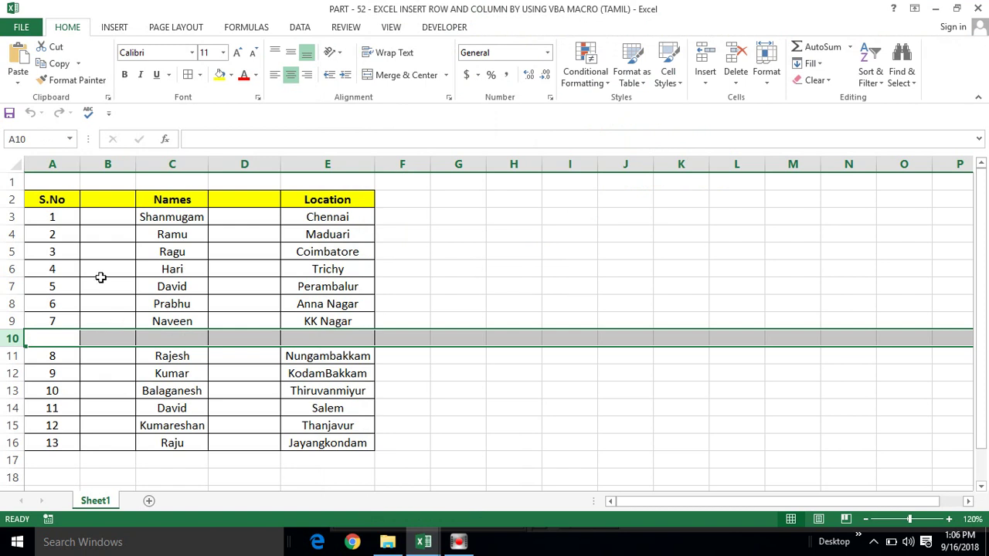
pyautogui.click(108, 194)
pyautogui.click(104, 162)
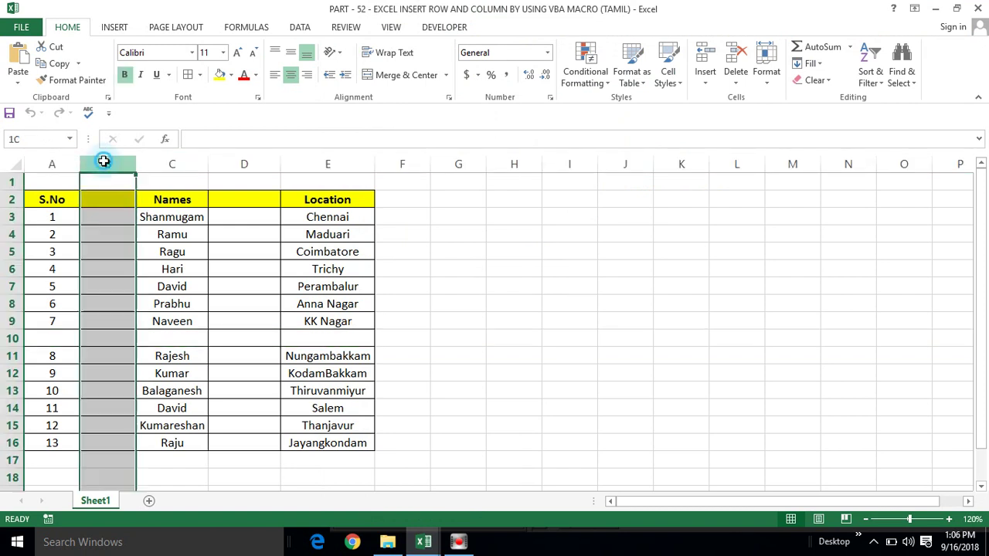
pyautogui.hotkey('alt', 'F11')
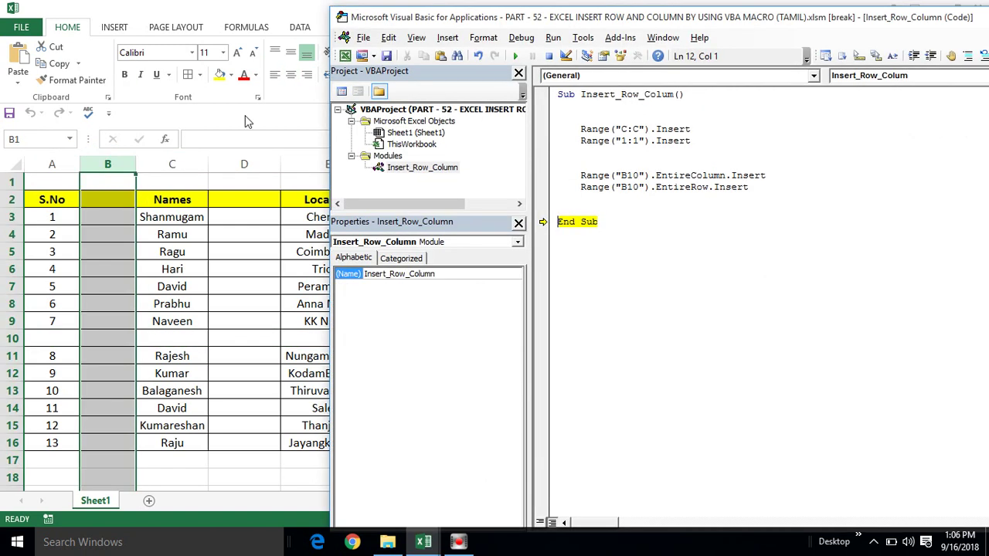
pyautogui.click(700, 131)
pyautogui.click(565, 210)
pyautogui.click(580, 222)
pyautogui.click(580, 221)
pyautogui.click(594, 223)
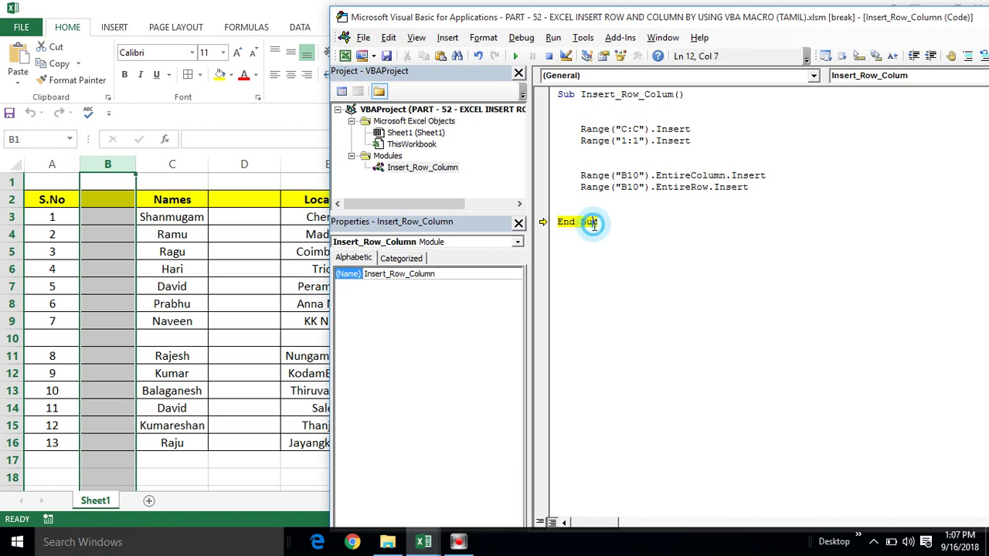